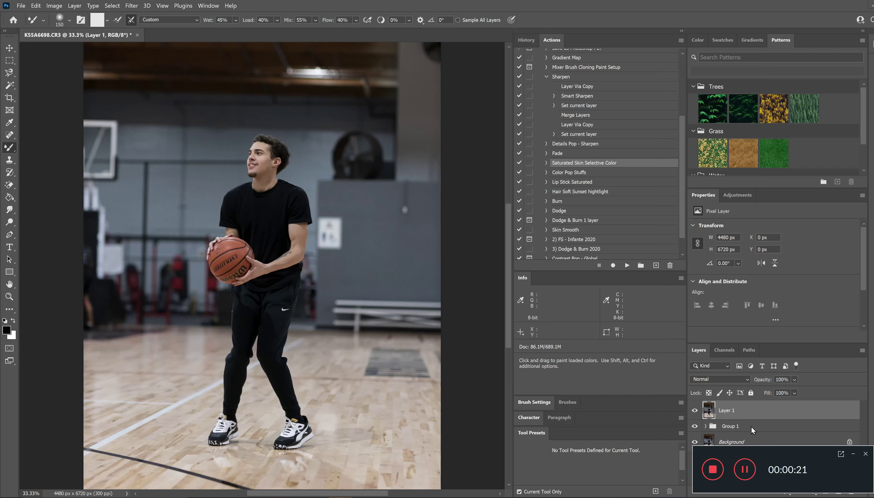
left_click(853, 454)
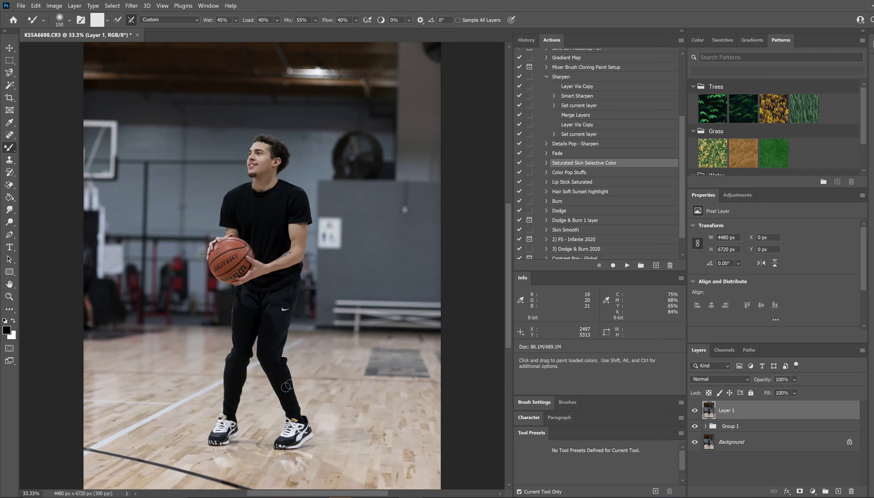
mouse_move(510, 260)
left_mouse_down()
mouse_move(512, 274)
mouse_move(513, 261)
left_mouse_up()
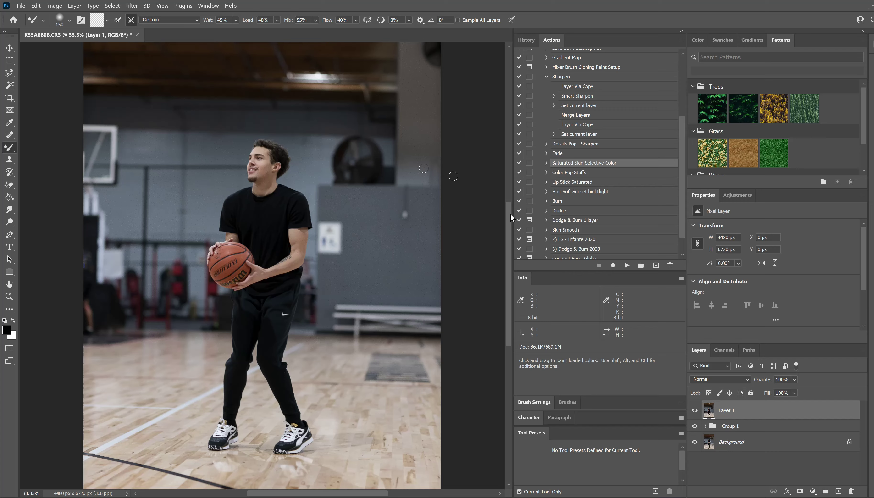
Select the basketball player as the subject and invert the selection to cover the gym background.
left_click(112, 6)
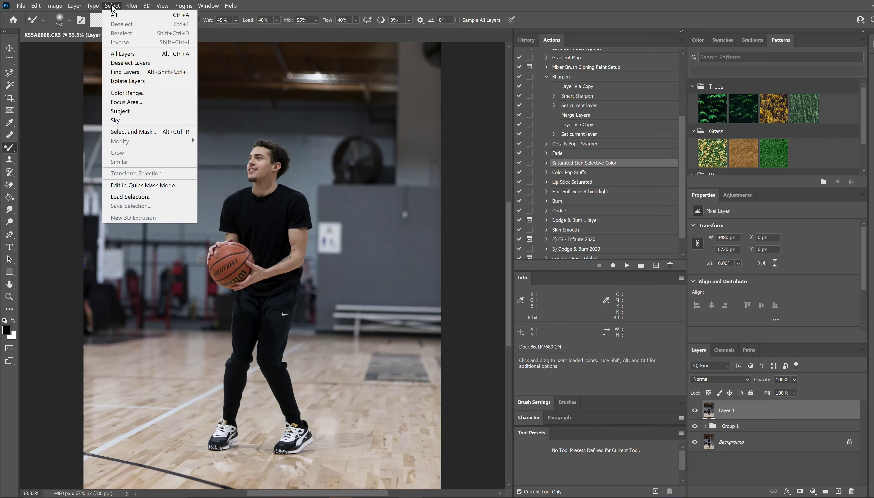
left_click(151, 111)
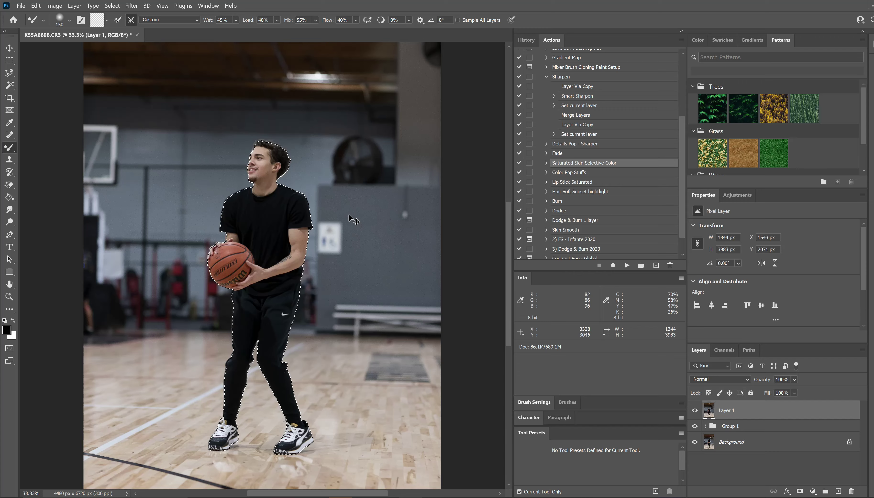
key("ctrl+shift+i")
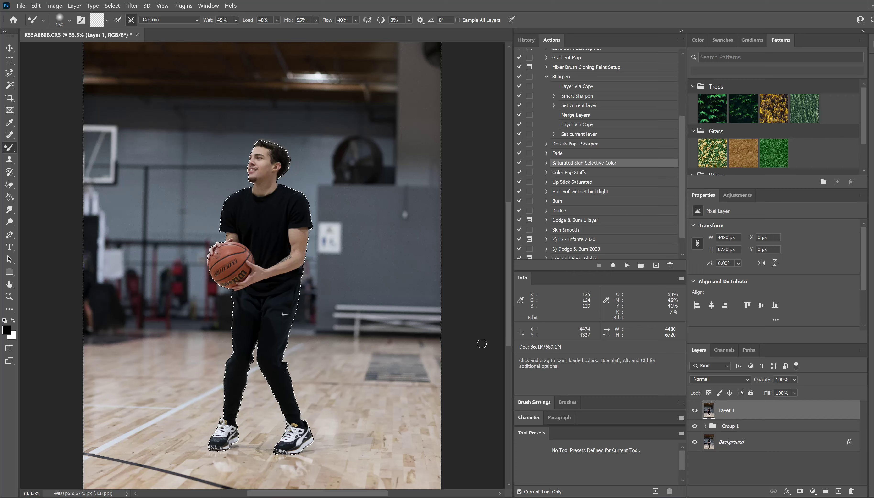
Add a Levels adjustment layer limited to the selected background and set its shadow input level to 10.
left_click(812, 491)
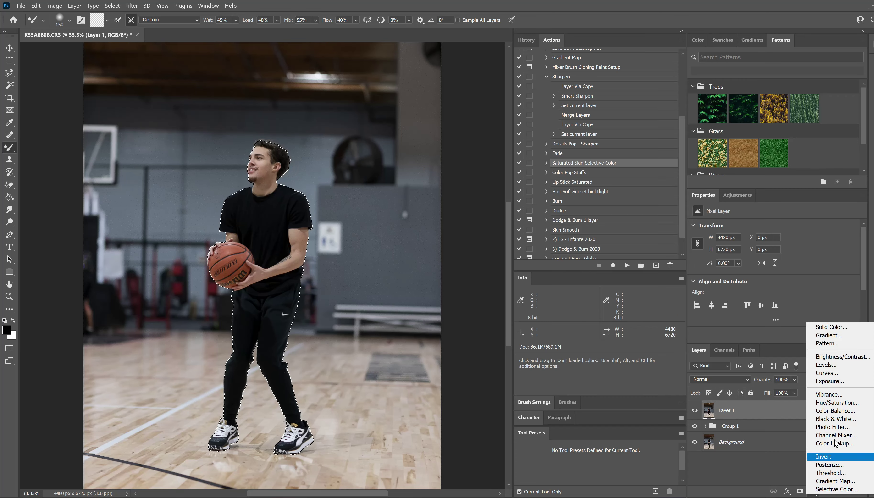
left_click(840, 368)
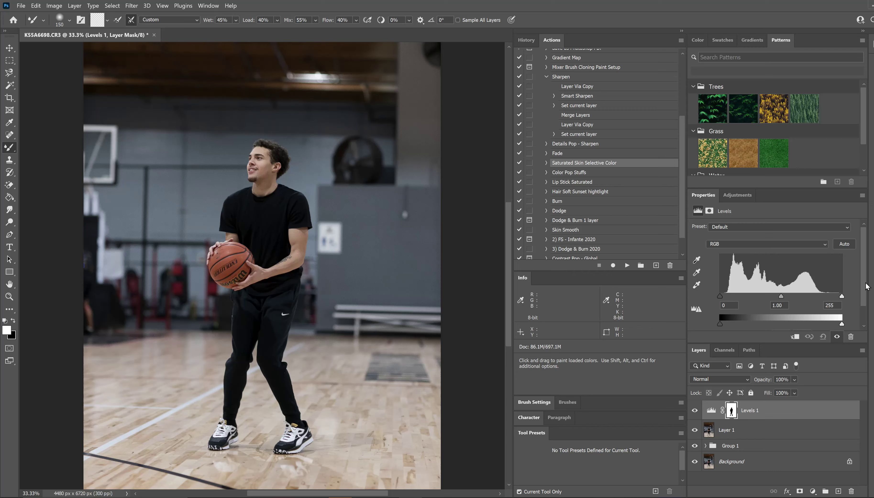
scroll(864, 300, "down", 1)
scroll(865, 305, "up", 1)
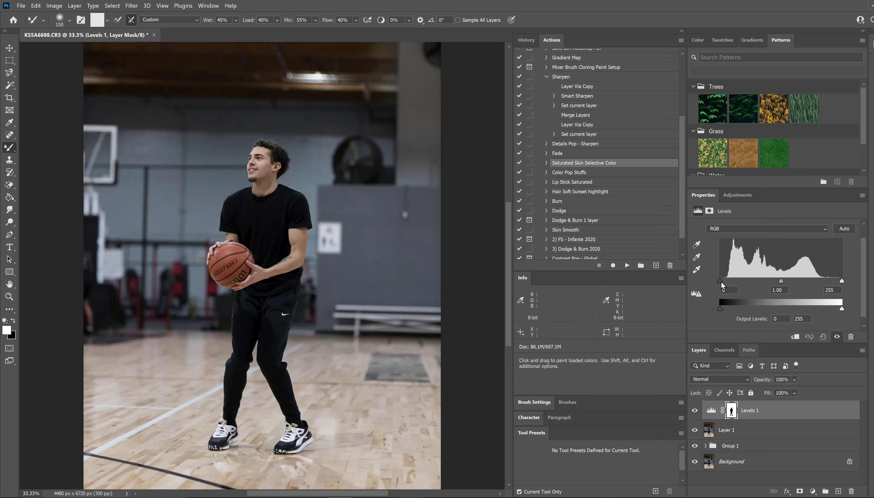
mouse_move(720, 281)
left_mouse_down()
mouse_move(802, 279)
mouse_move(710, 279)
left_mouse_up()
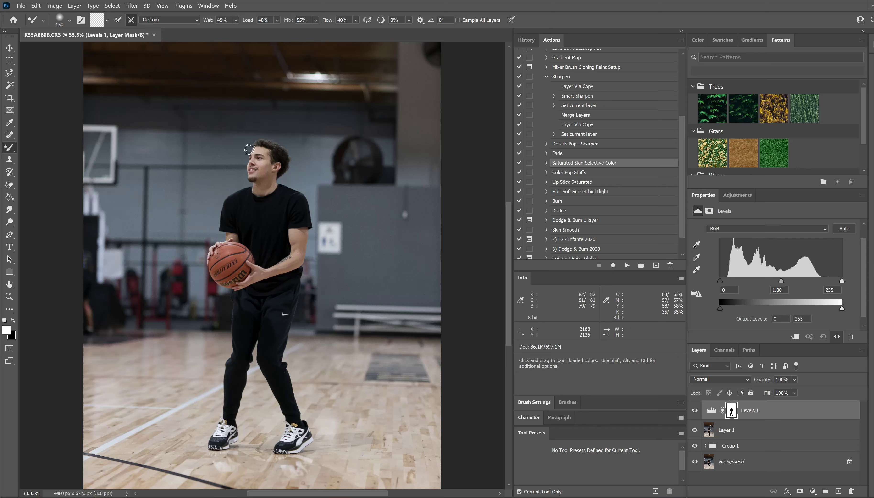
left_click(726, 291)
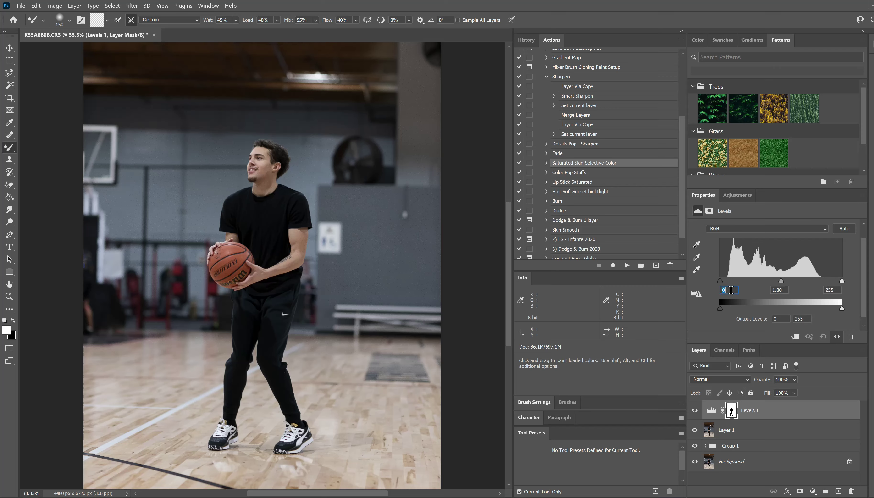
type("10")
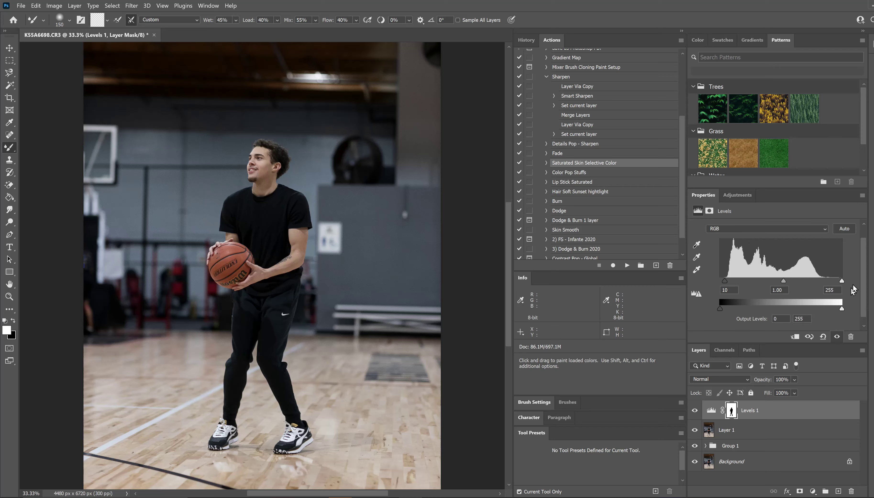
Set the Levels midtone to 0.90, the highlight input level to 245 and the white output level to 245.
scroll(857, 288, "down", 1)
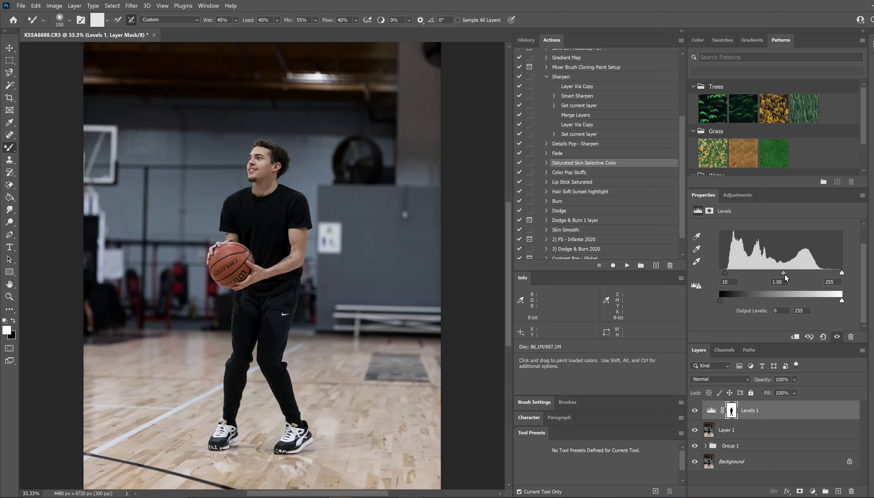
left_click_drag(785, 273, 790, 274)
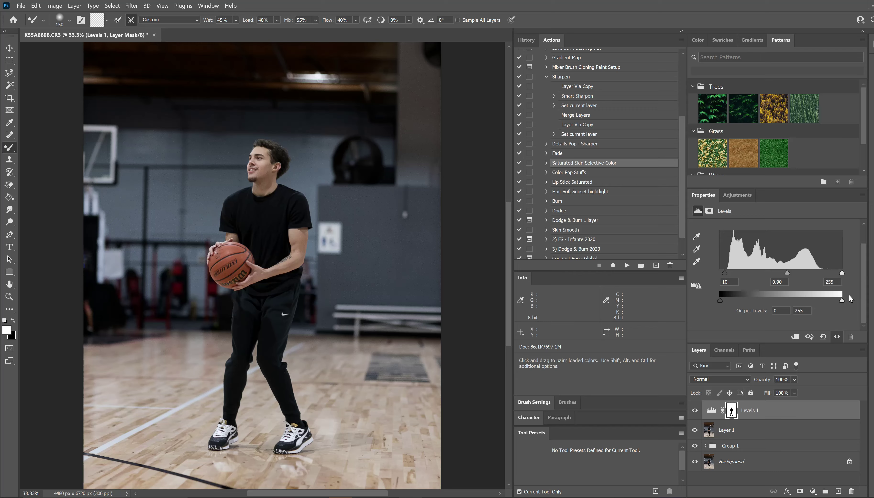
left_click_drag(832, 274, 837, 275)
left_click_drag(836, 302, 839, 302)
Set up the Brush tool with black foreground colour, size 300 and 50% opacity.
right_click(14, 153)
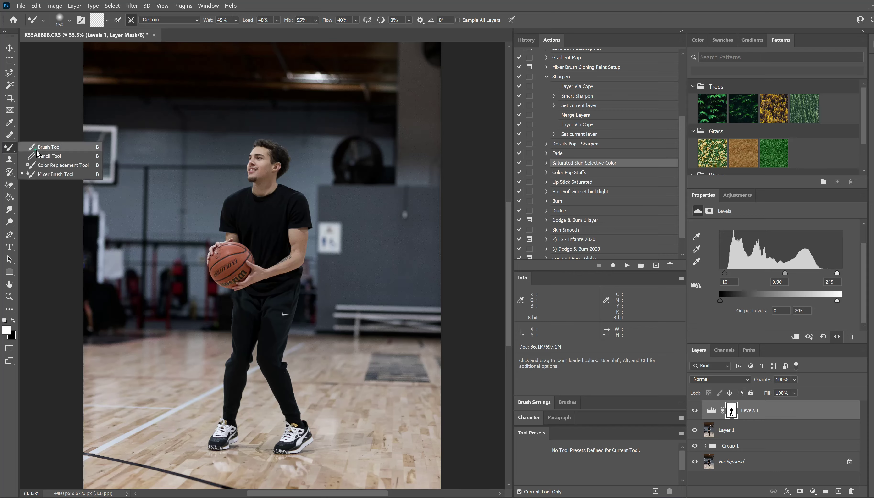
left_click(38, 147)
left_click(13, 321)
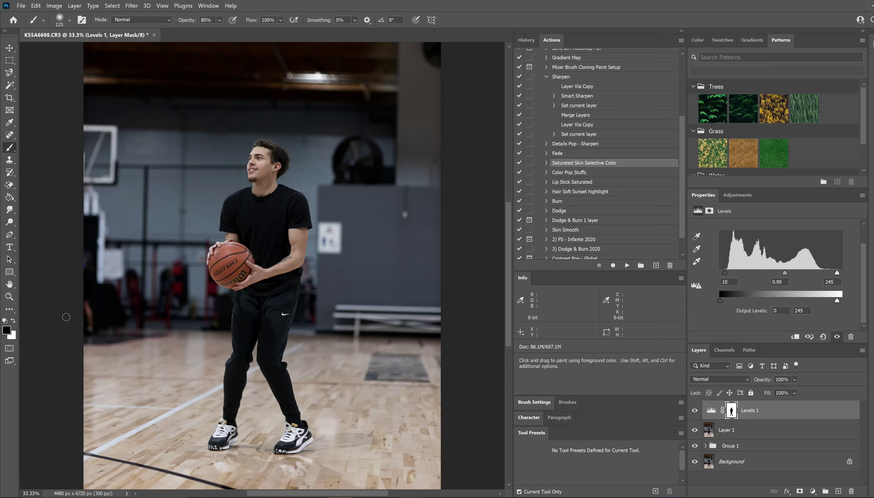
key("bracketright")
key("bracketright")
key("bracketright")
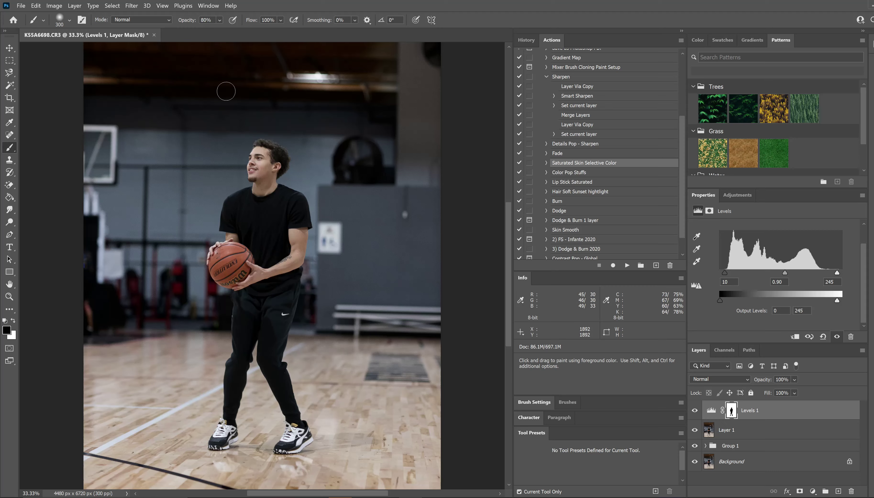
left_click(220, 22)
left_click_drag(242, 30, 227, 33)
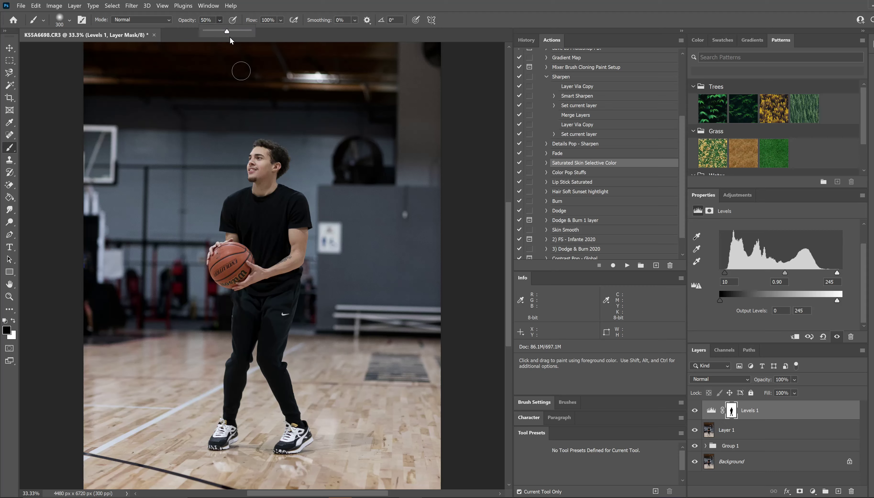
Paint black on the Levels mask over the player's face, upper body and ball, and compare with the layer hidden.
left_click(256, 169)
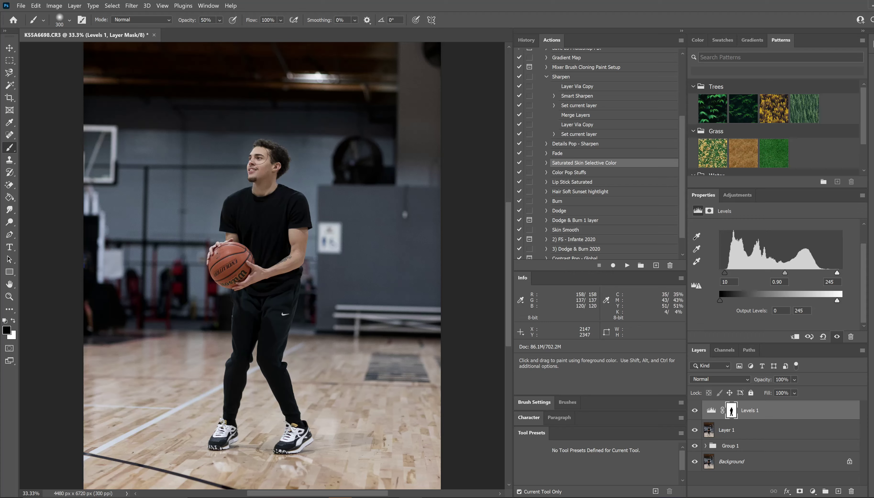
left_click_drag(259, 152, 255, 162)
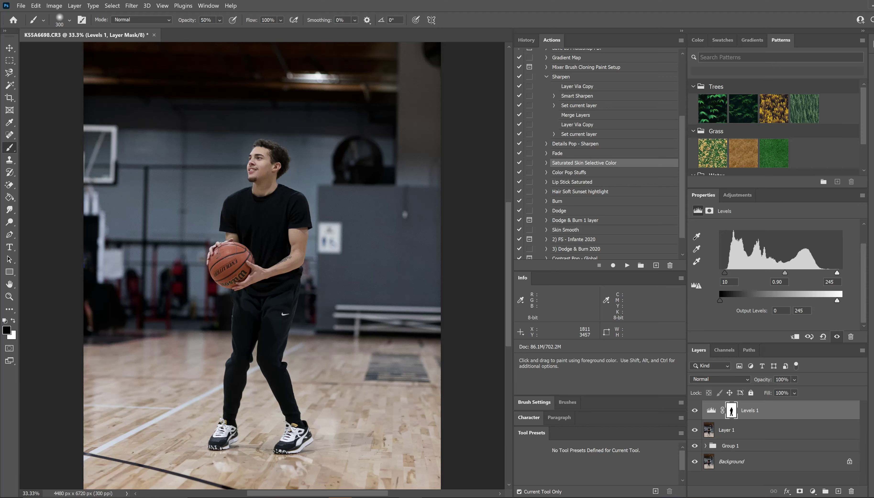
mouse_move(227, 282)
left_mouse_down()
mouse_move(247, 299)
mouse_move(231, 426)
mouse_move(264, 351)
mouse_move(291, 426)
mouse_move(285, 194)
left_mouse_up()
left_click(695, 410)
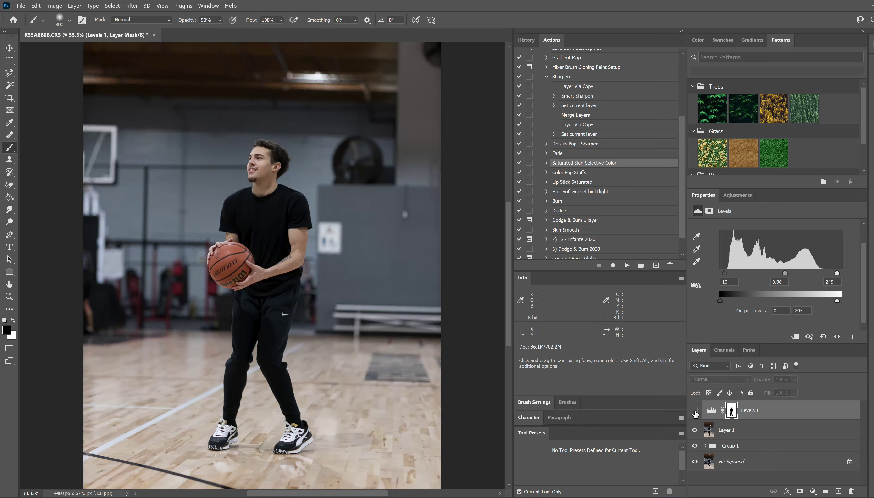
left_click(694, 411)
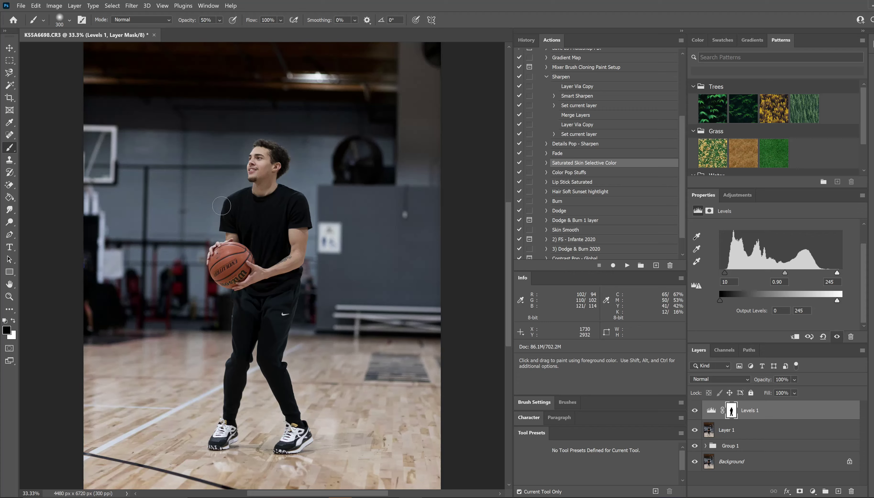
Switch the foreground colour to white and enlarge the brush to size 500.
key("x")
key("bracketright")
key("bracketright")
Check the Levels mask's outline as a selection and compare the photo with and without the Levels adjustment.
left_click(733, 415, "ctrl")
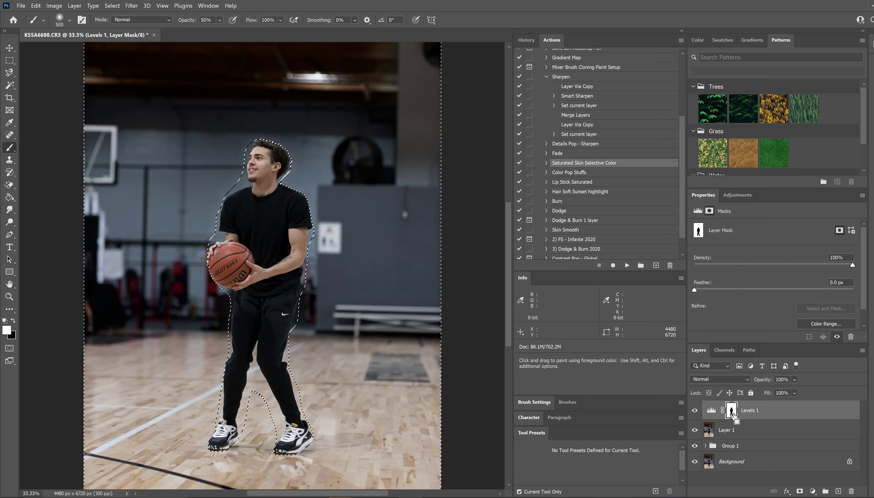
key("ctrl+d")
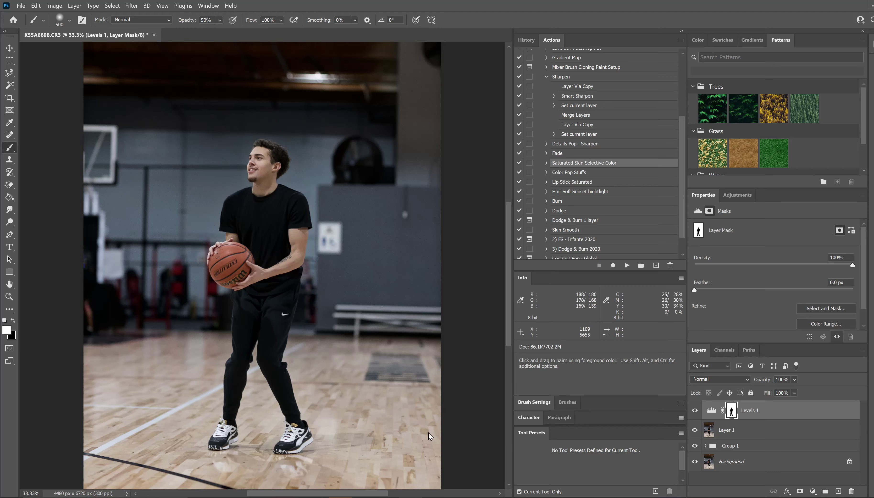
left_click(693, 412)
left_click(693, 412)
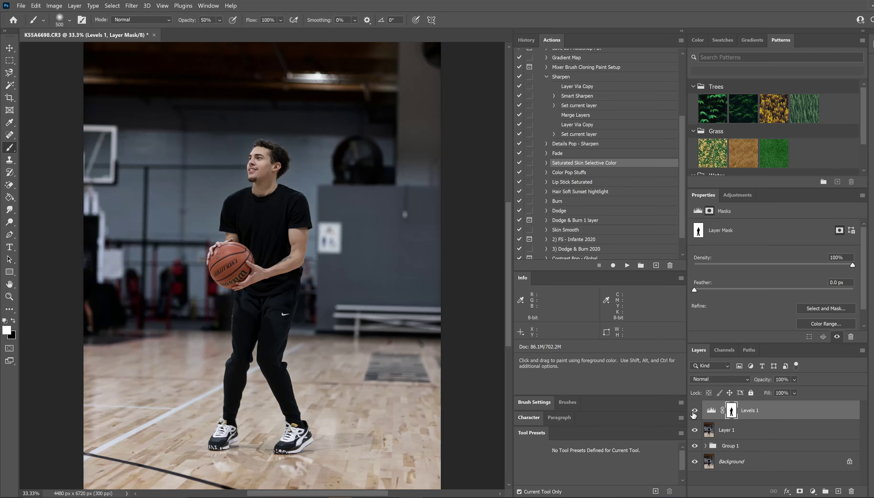
left_click(693, 412)
left_click(693, 412)
Select the Color Pop Stuffs action and examine its recorded adjustment layer and blend mode commands.
left_click(574, 175)
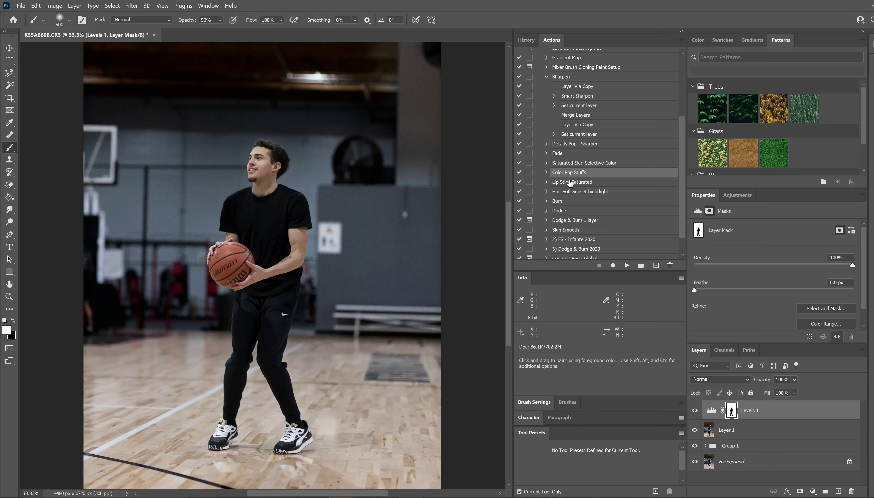
left_click(547, 173)
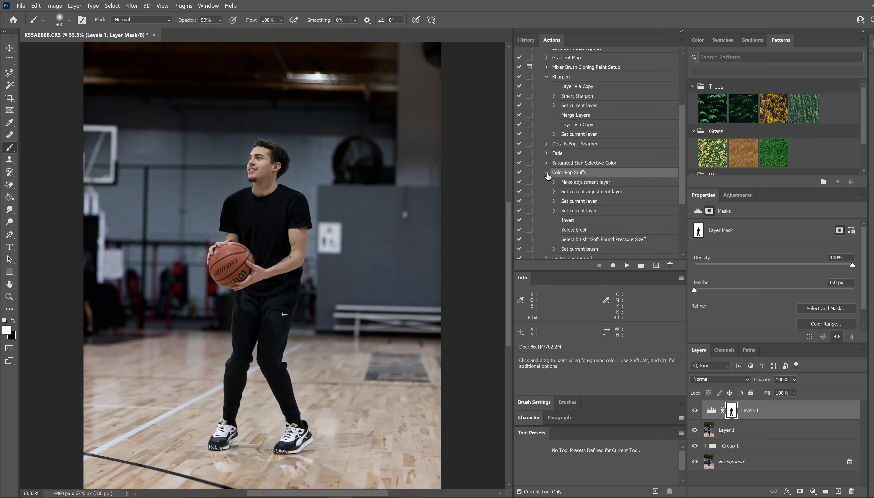
left_click_drag(683, 158, 685, 194)
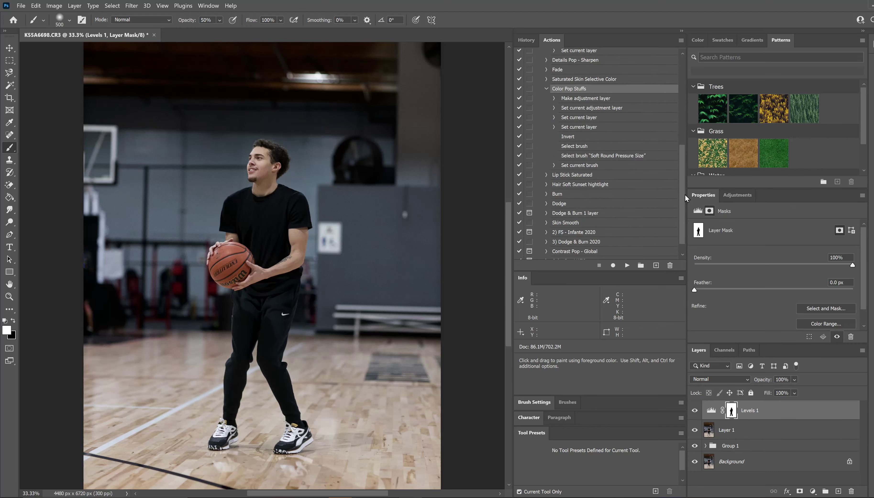
left_click_drag(685, 193, 686, 190)
left_click(554, 108)
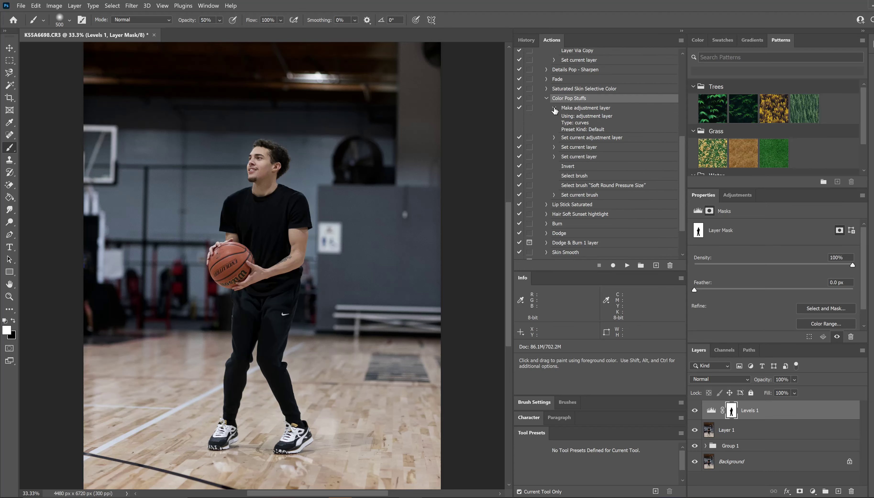
left_click(554, 109)
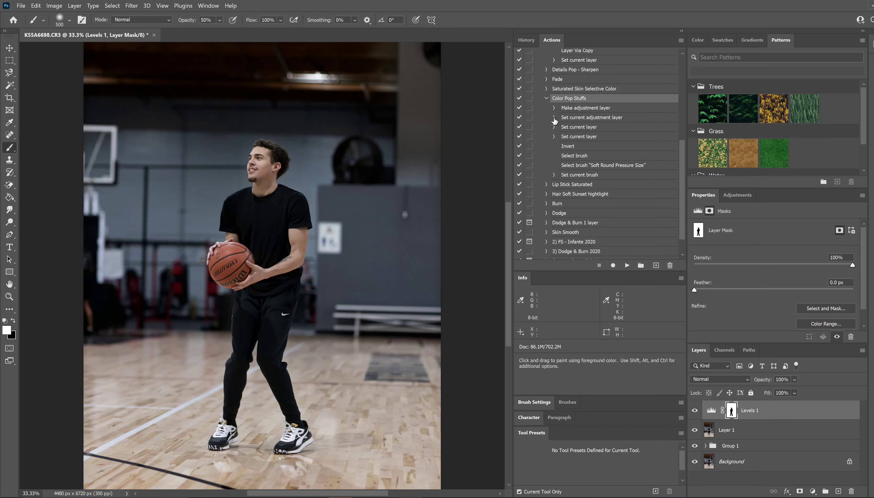
left_click(553, 118)
left_click(554, 117)
left_click(554, 127)
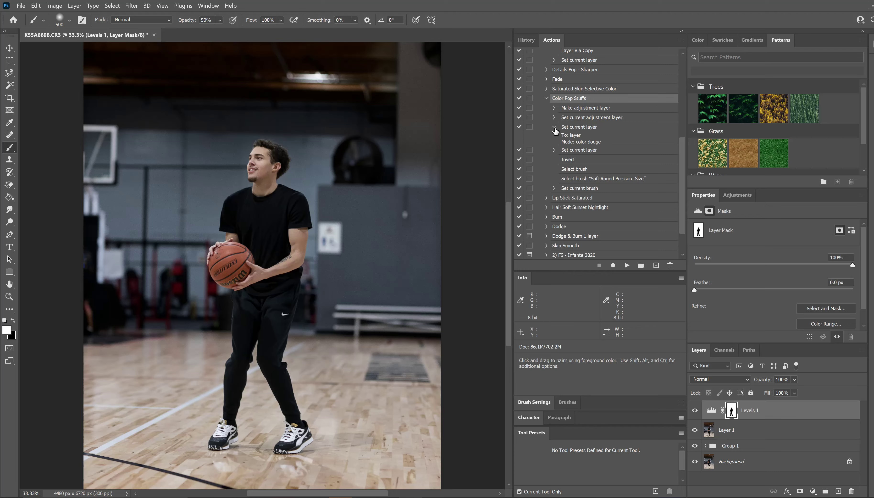
left_click(554, 127)
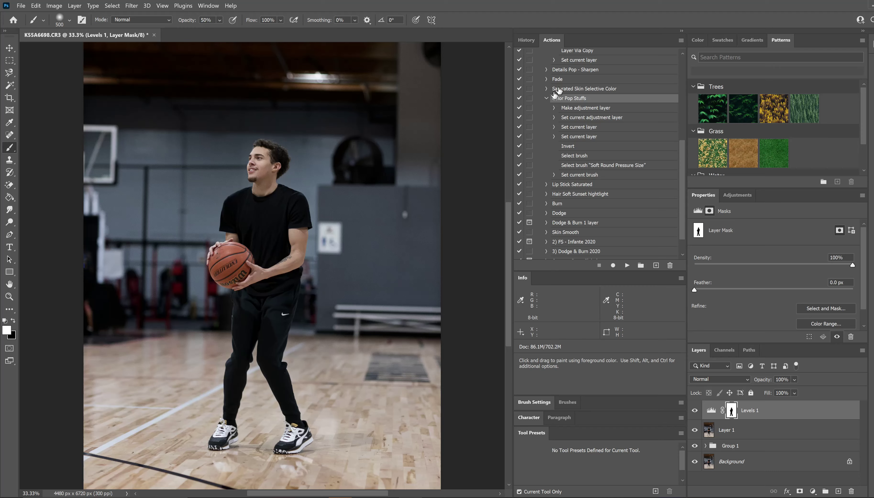
left_click(546, 98)
Run the Color Pop Stuffs action and choose Color Dodge as the blend mode of the resulting Curves layer.
scroll(621, 200, "up", 2)
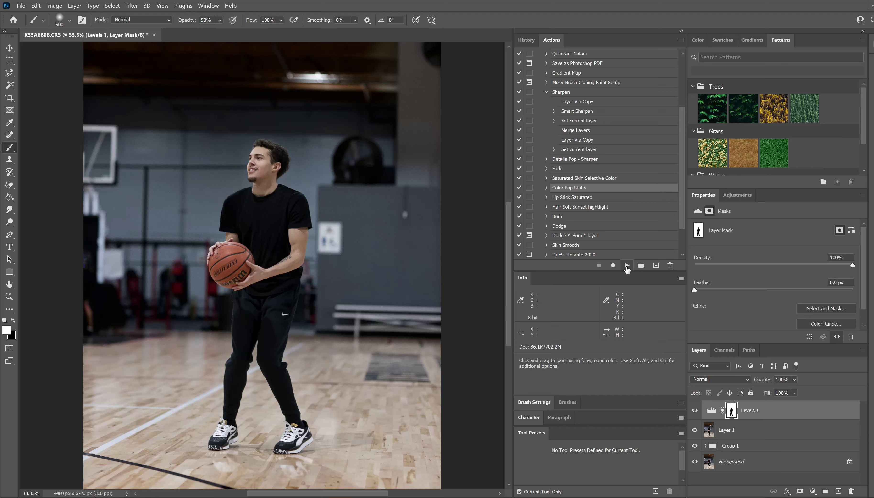
left_click(627, 266)
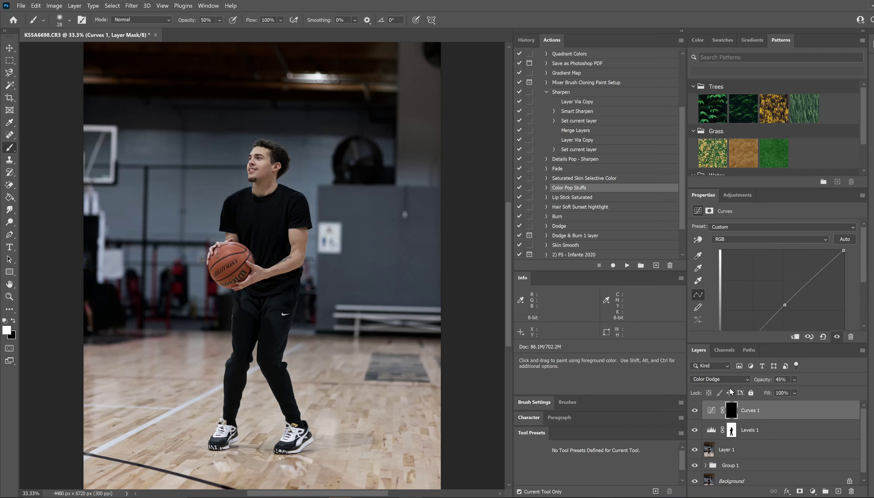
left_click(747, 381)
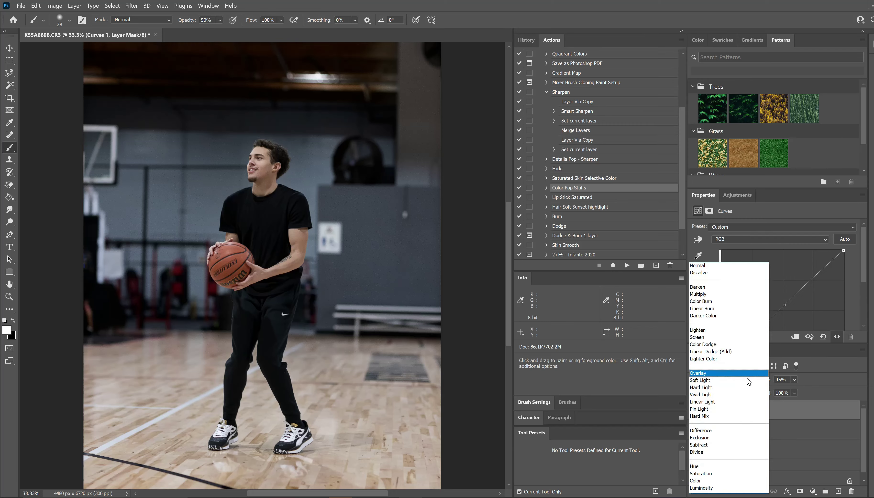
left_click(731, 345)
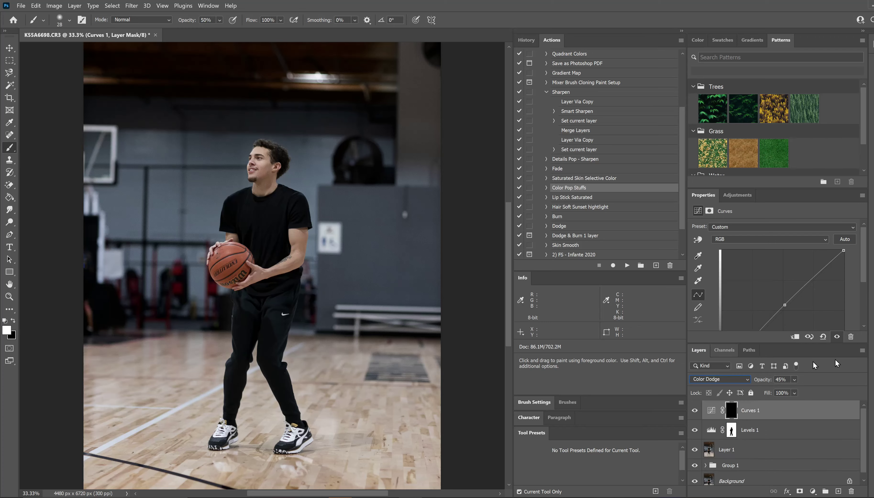
Lower the Curves 1 layer's opacity to 35% and paint the basketball into its mask with a size 200 brush.
left_click(786, 380)
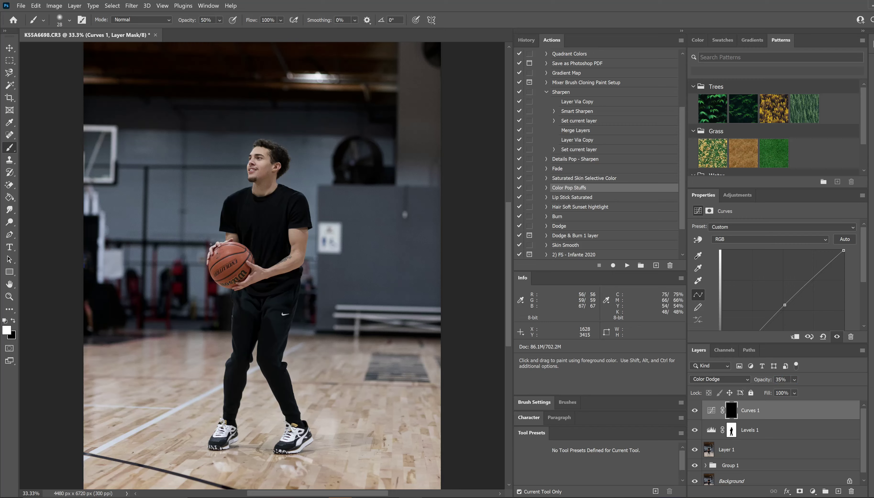
key("bracketright")
key("bracketright")
mouse_move(229, 250)
left_mouse_down()
mouse_move(218, 267)
mouse_move(231, 267)
mouse_move(241, 267)
left_mouse_up()
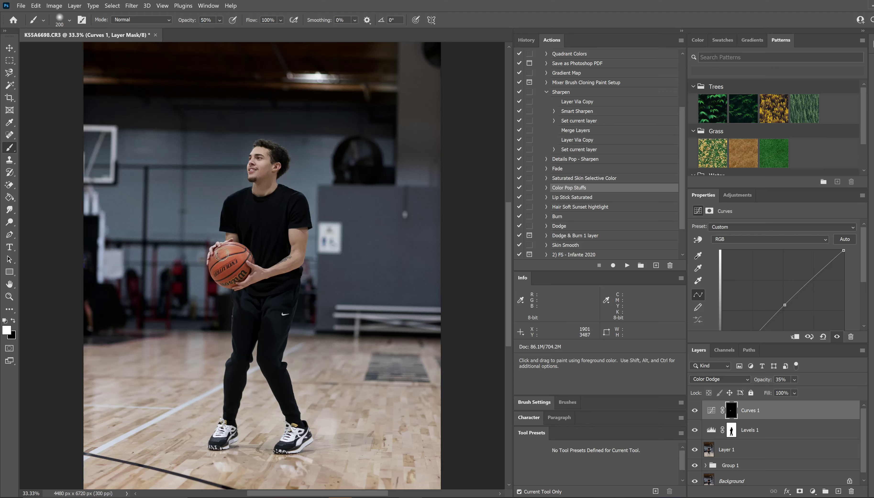
mouse_move(219, 269)
left_mouse_down()
mouse_move(235, 278)
mouse_move(247, 253)
mouse_move(223, 271)
left_mouse_up()
Lower the midtone and shadow points of the Curves 1 curve and compare the photo with and without the layer.
mouse_move(784, 306)
left_mouse_down()
mouse_move(782, 315)
mouse_move(779, 307)
left_mouse_up()
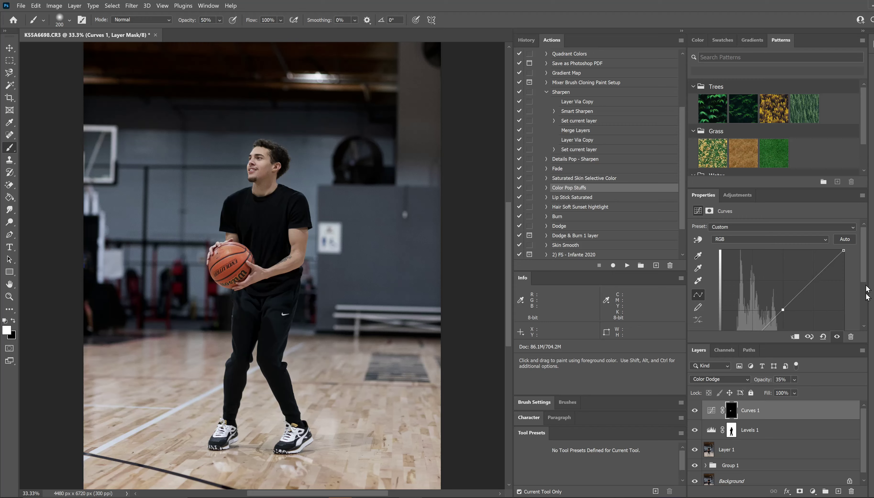
scroll(867, 293, "down", 3)
mouse_move(754, 294)
left_mouse_down()
mouse_move(756, 311)
mouse_move(754, 292)
mouse_move(755, 300)
left_mouse_up()
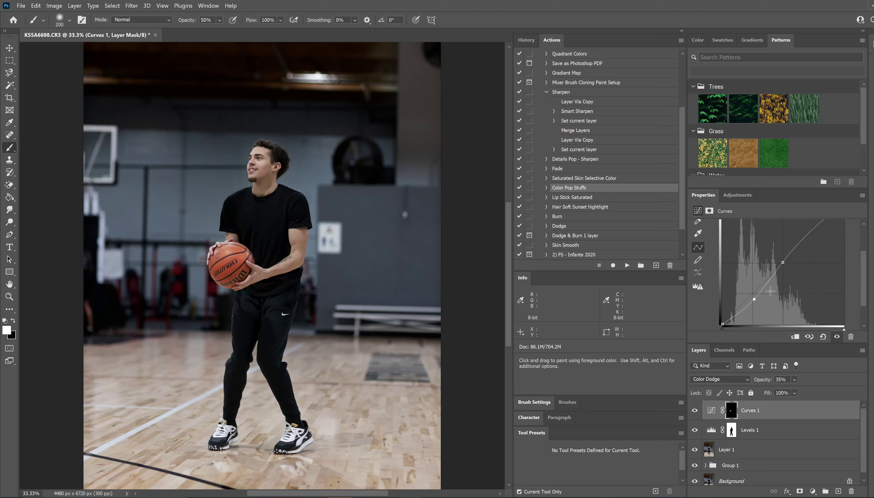
left_click_drag(732, 325, 722, 325)
left_click(783, 266)
left_click(695, 410)
left_click(695, 410)
Paint both shoes into the Curves 1 mask and lower the layer's opacity to 30%.
left_click_drag(230, 437, 233, 437)
left_click_drag(293, 438, 284, 444)
left_click_drag(295, 438, 290, 441)
Compare the basketball and shoes with the Curves 1 layer hidden and shown.
left_click(695, 412)
left_click(694, 412)
left_click(695, 412)
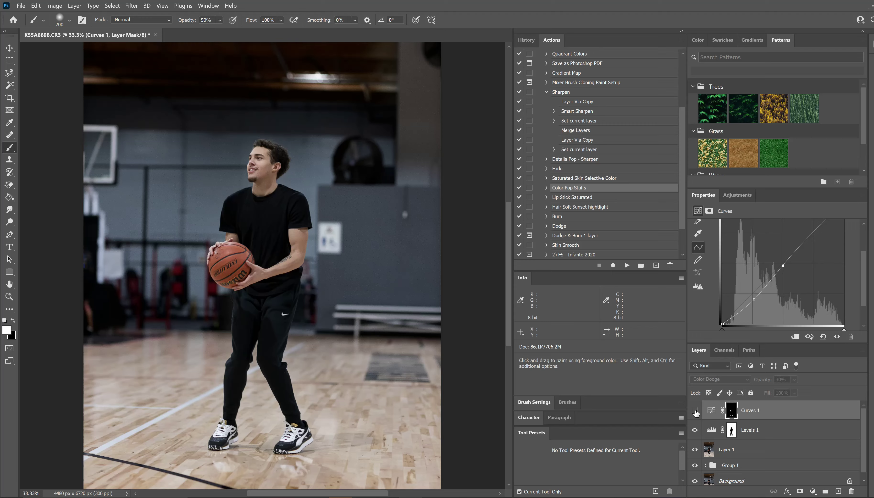
left_click(695, 412)
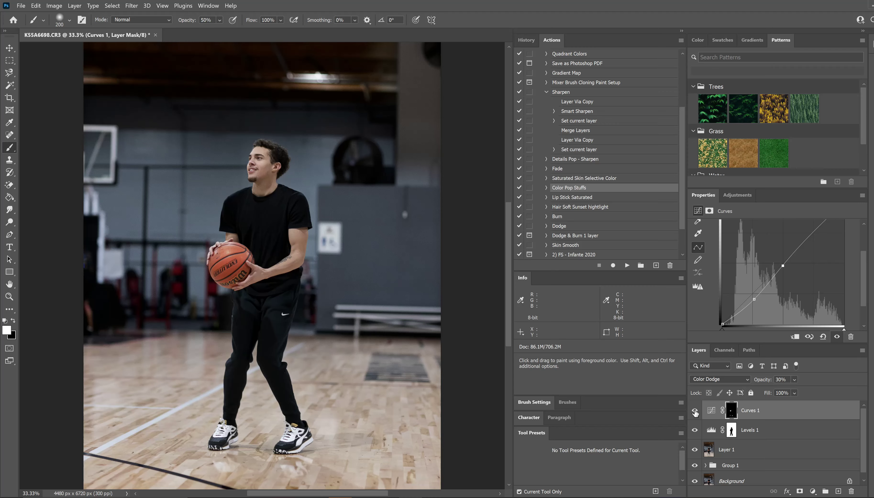
left_click(695, 411)
left_click(695, 411)
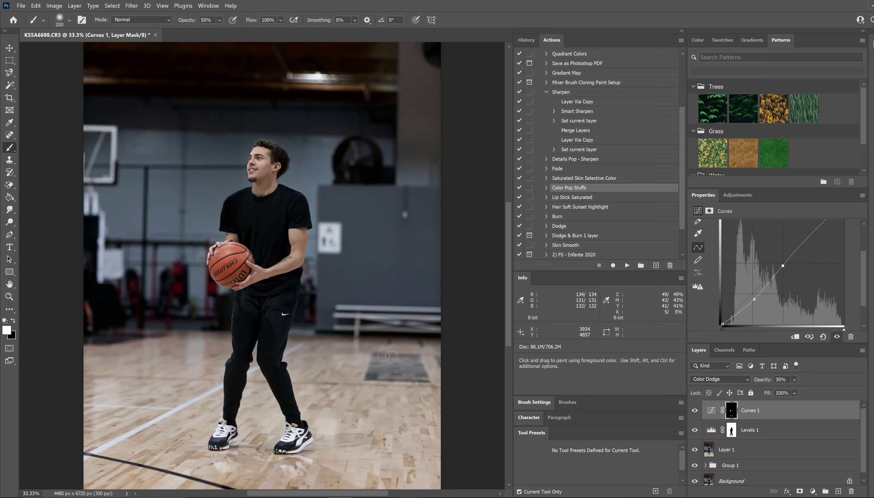
Switch the foreground colour to black and set the brush opacity to 25%.
key("x")
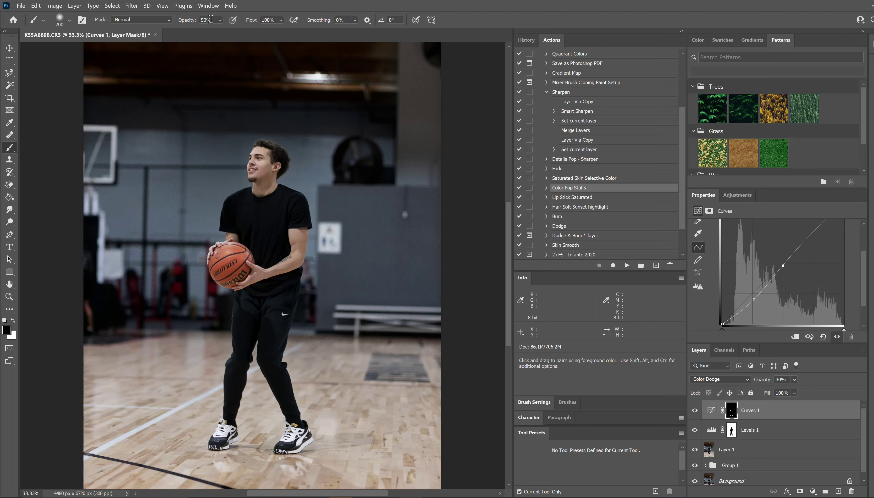
left_click(210, 20)
type("25")
Run the Details Pop - Sharpen action and raise the brush opacity to 100%.
left_click_drag(683, 210, 681, 236)
scroll(621, 187, "up", 1)
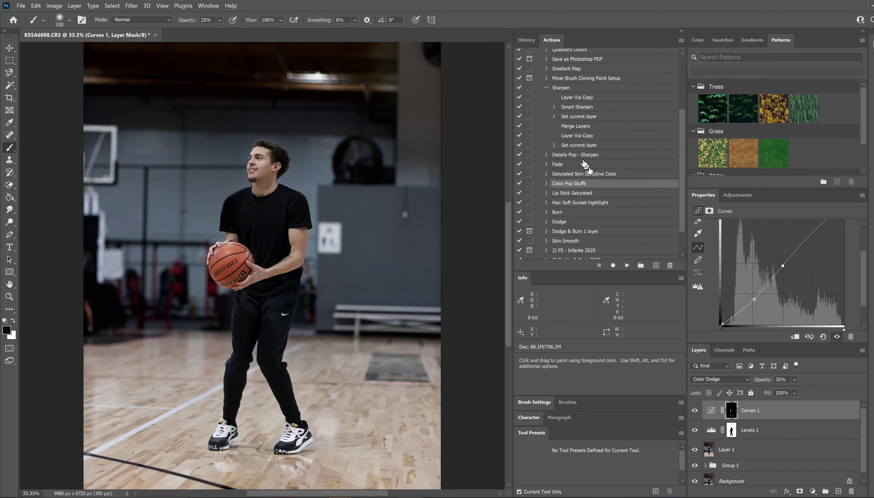
left_click(591, 156)
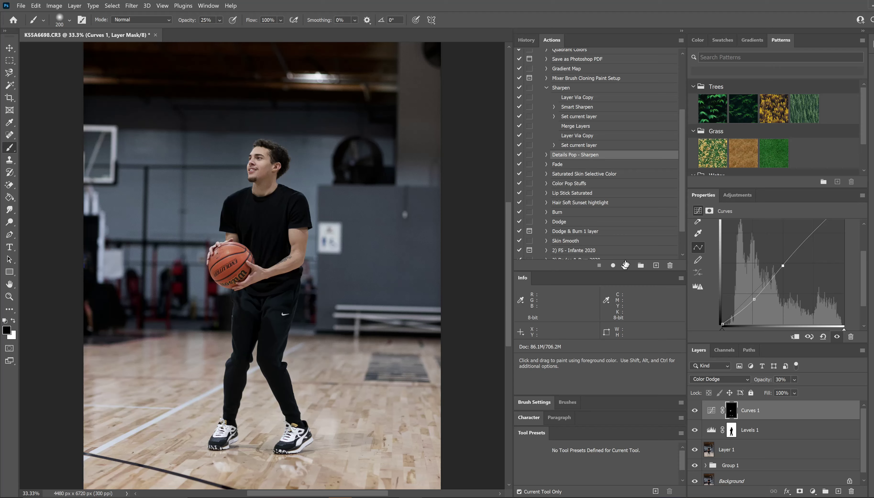
left_click(627, 265)
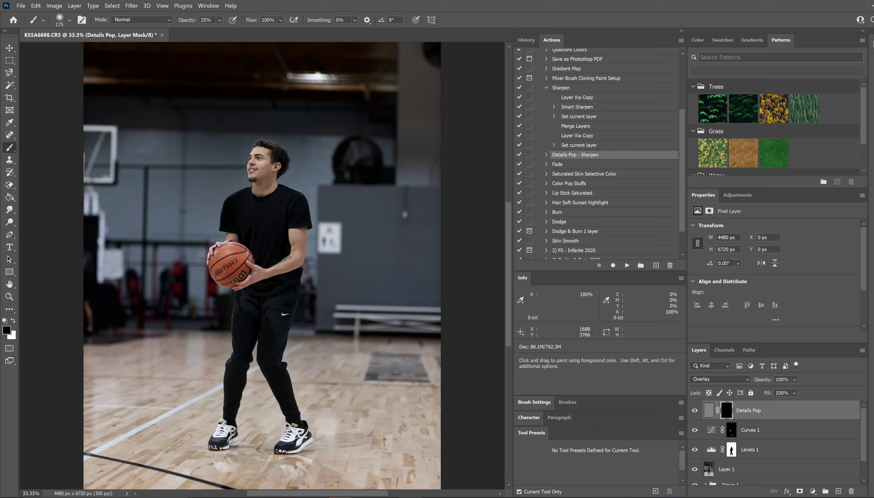
left_click(220, 20)
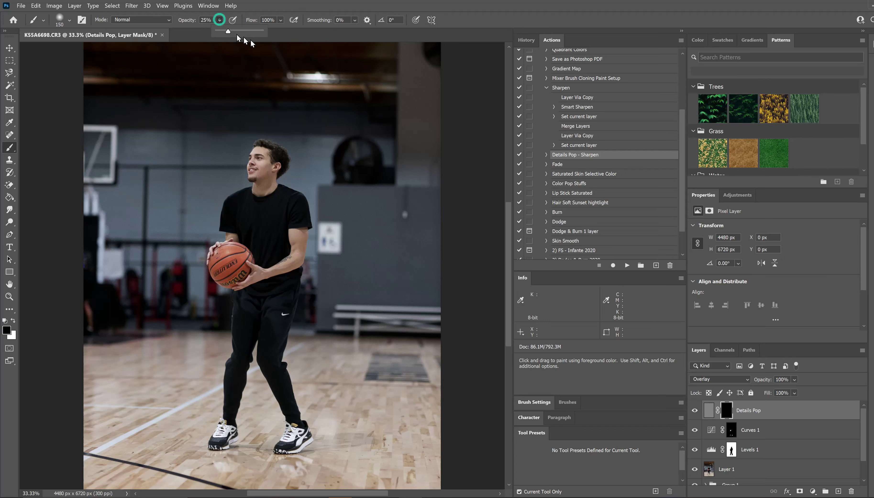
left_click_drag(230, 33, 264, 32)
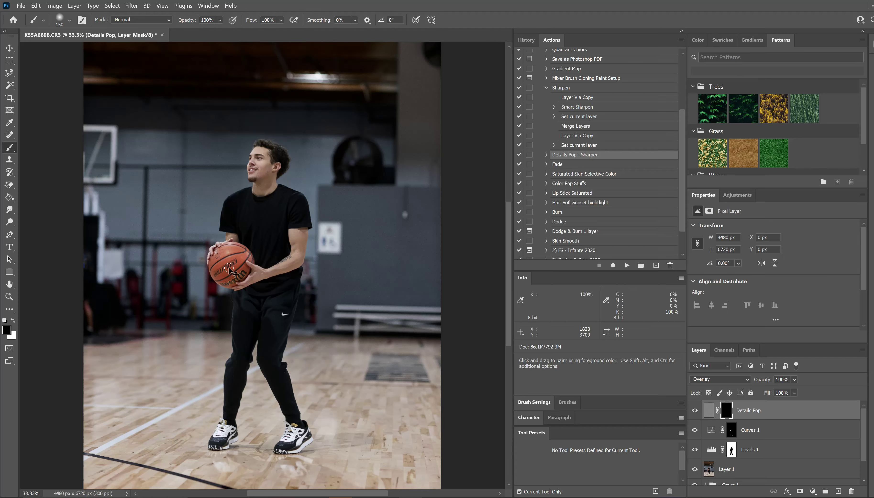
Examine the basketball at 100% zoom and the whole player at 33.3% and 25%, adjusting the brush to size 125.
scroll(229, 269, "up", 3)
key("bracketleft")
key("bracketleft")
key("bracketleft")
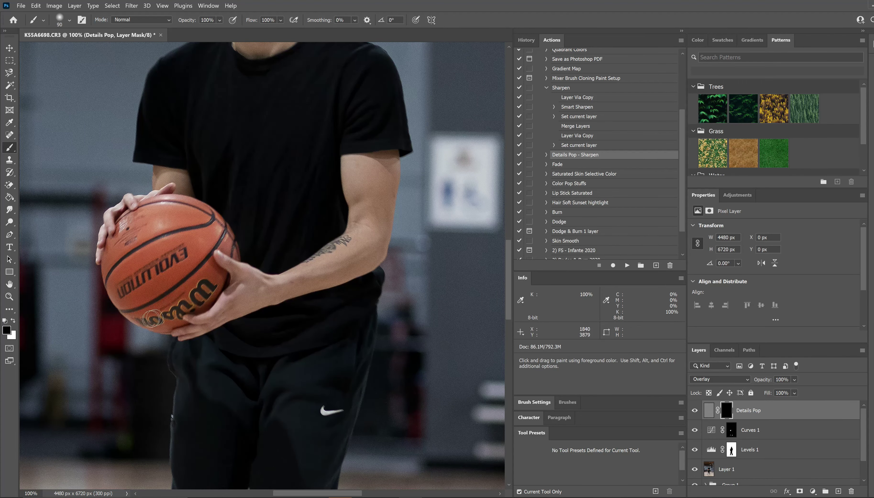
key("bracketleft")
key("ctrl+minus")
key("ctrl+minus")
key("ctrl+minus")
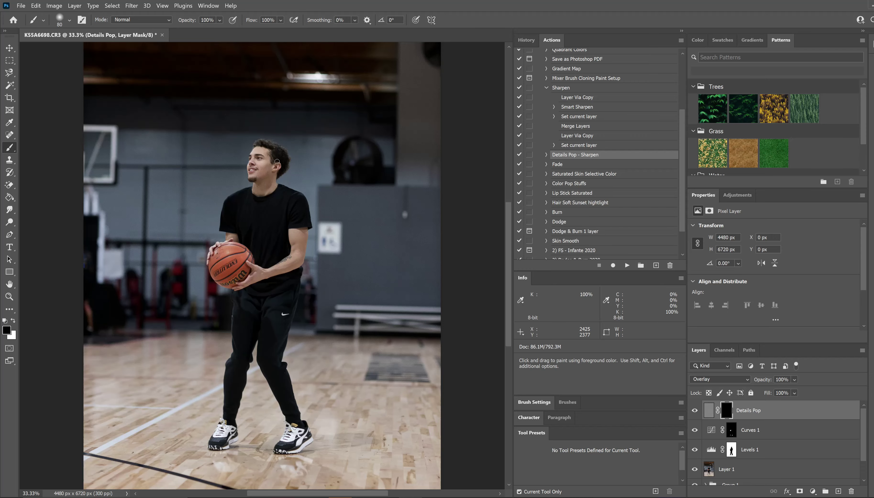
scroll(258, 357, "down", 2)
key("bracketright")
key("bracketright")
key("bracketright")
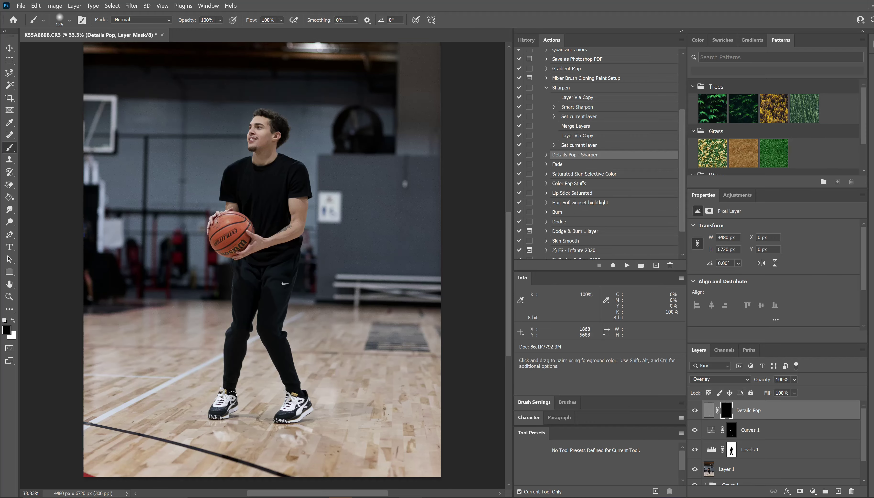
key("ctrl+minus")
key("ctrl+plus")
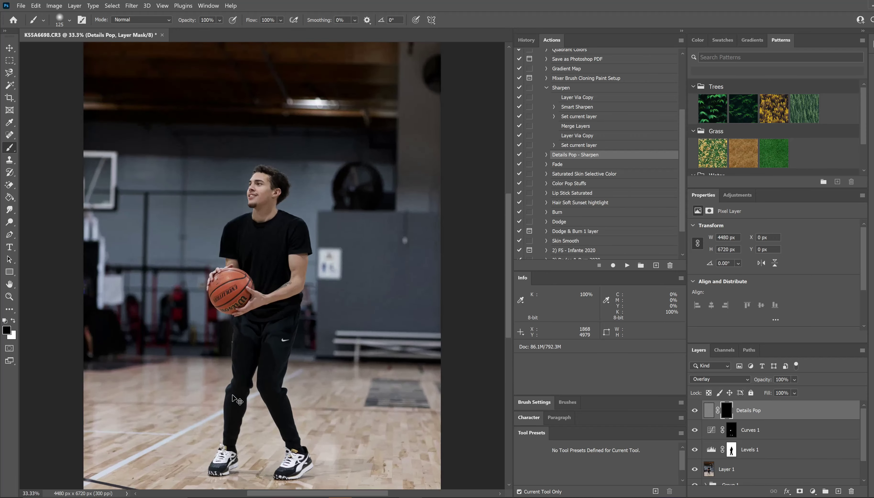
key("ctrl+minus")
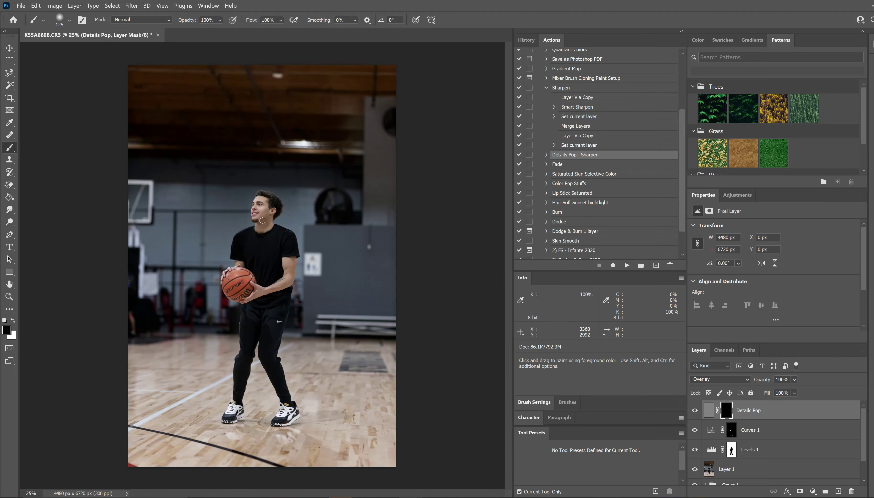
key("ctrl+plus")
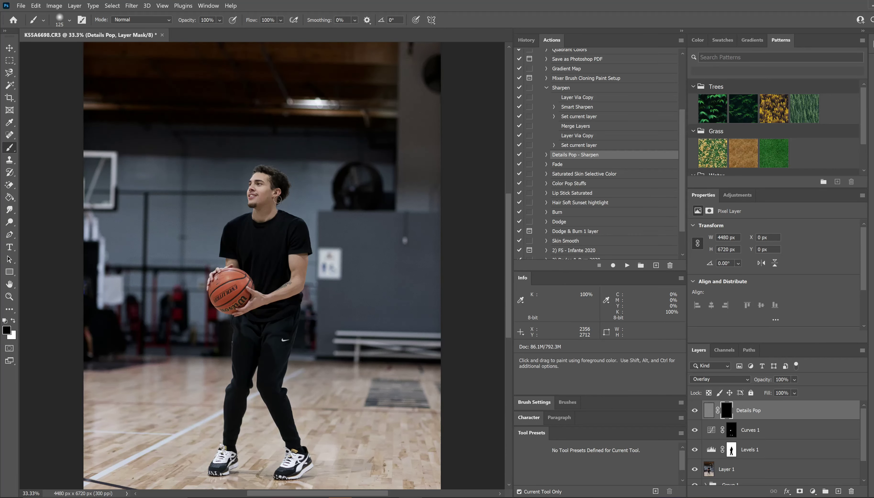
Paint the basketball, face and shoes into the Details Pop mask in white with a size 175 brush.
left_click(251, 196)
left_click(251, 186)
key("bracketright")
key("bracketright")
left_click(14, 322)
key("bracketright")
mouse_move(220, 297)
left_mouse_down()
mouse_move(243, 297)
mouse_move(222, 307)
left_mouse_up()
mouse_move(258, 184)
left_mouse_down()
mouse_move(273, 171)
mouse_move(259, 168)
mouse_move(287, 186)
left_mouse_up()
left_click_drag(228, 463, 281, 468)
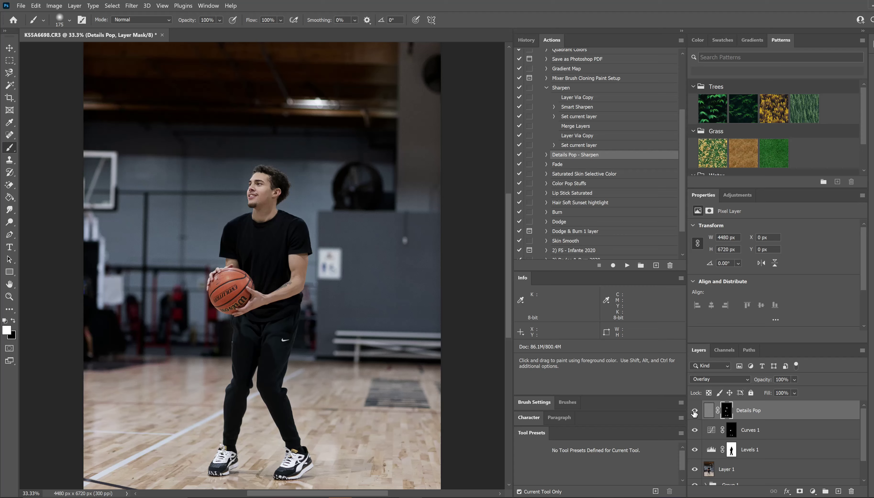
Compare the photo with the Details Pop layer hidden and shown.
left_click(695, 411)
left_click(694, 412)
left_click(694, 412)
left_click(695, 412)
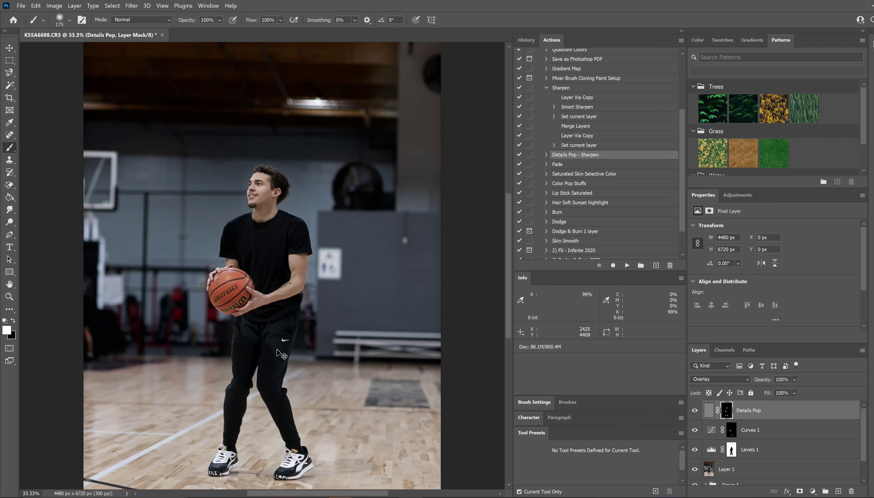
Collapse the Sharpen action's recorded commands.
key("ctrl+minus")
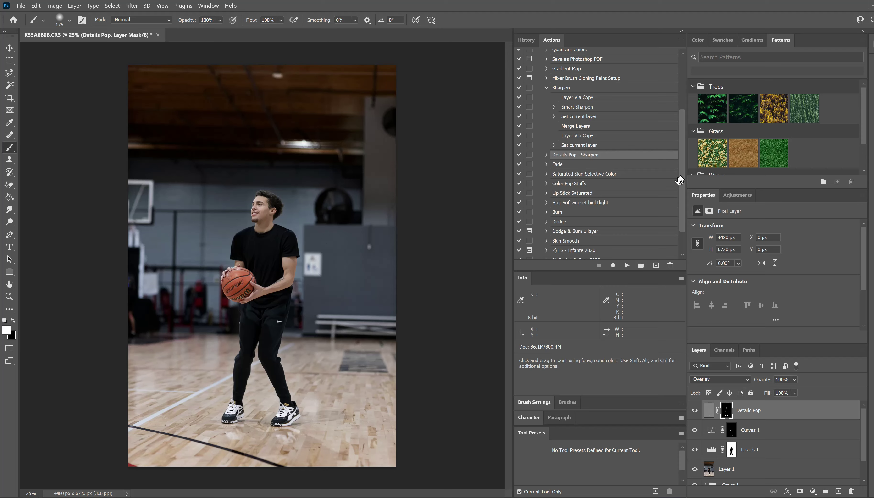
scroll(682, 170, "down", 1)
scroll(683, 163, "up", 3)
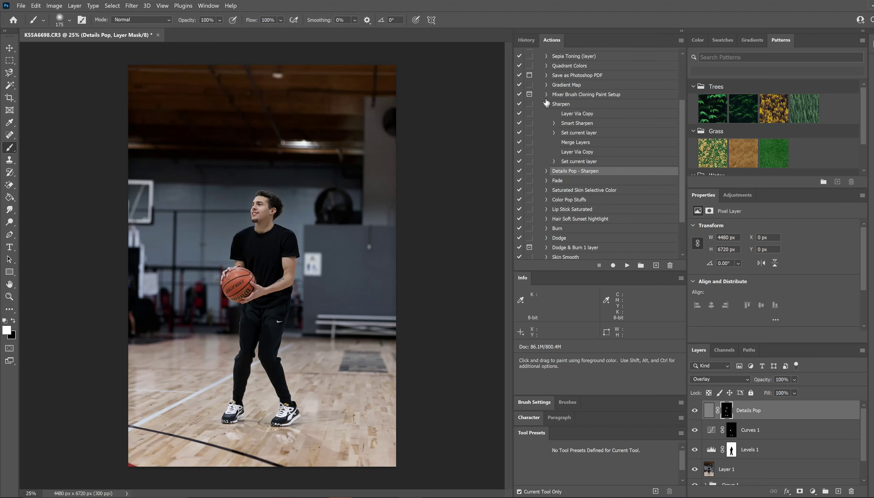
left_click(547, 104)
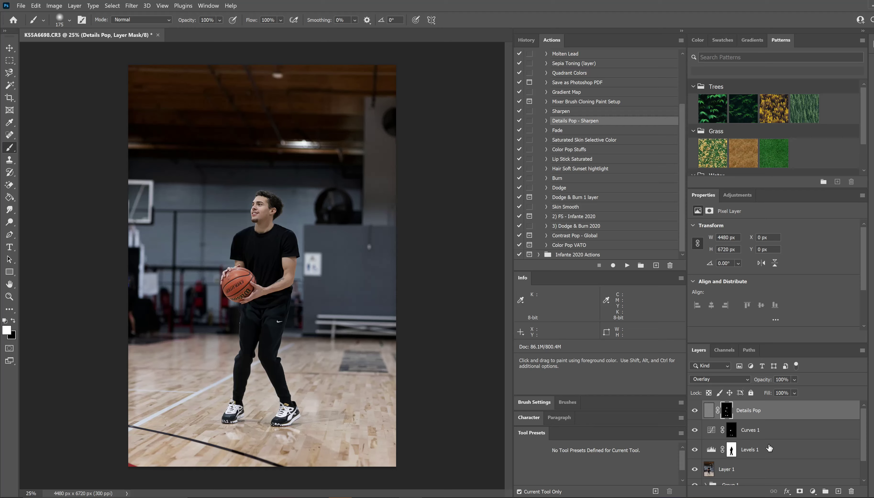
Load the Levels 1 layer mask as a selection and clear it.
left_click(813, 492)
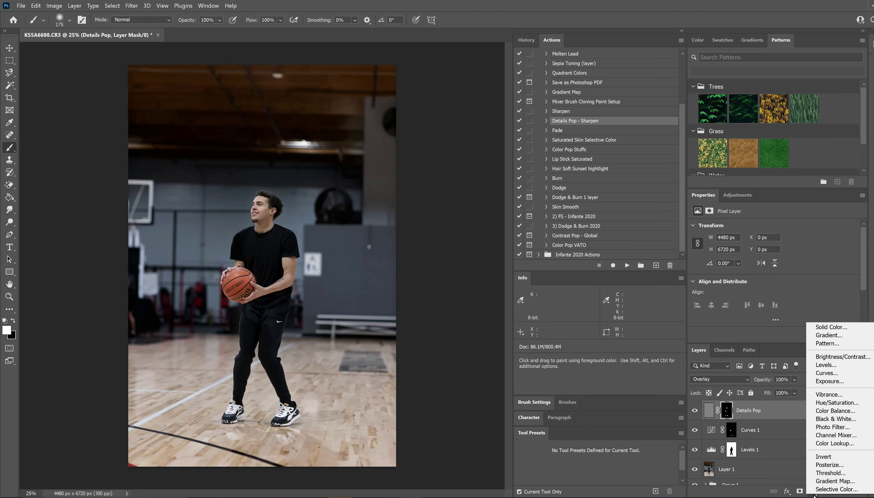
left_click(812, 492)
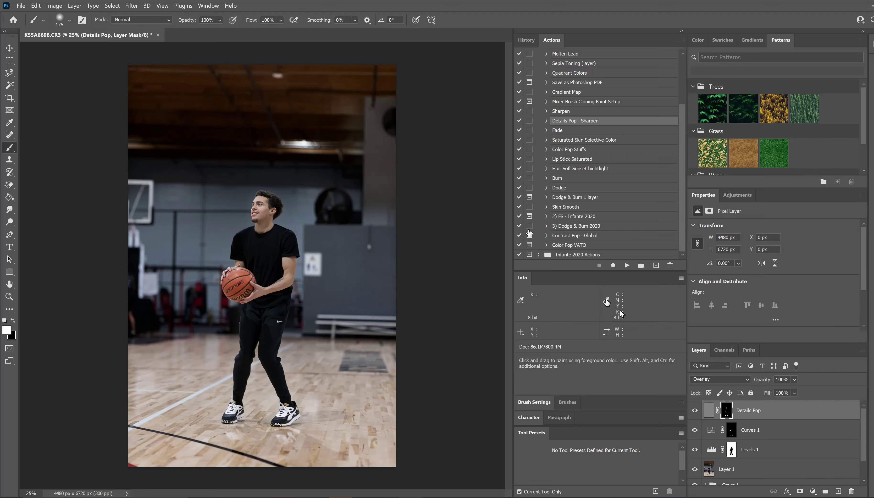
left_click(116, 6)
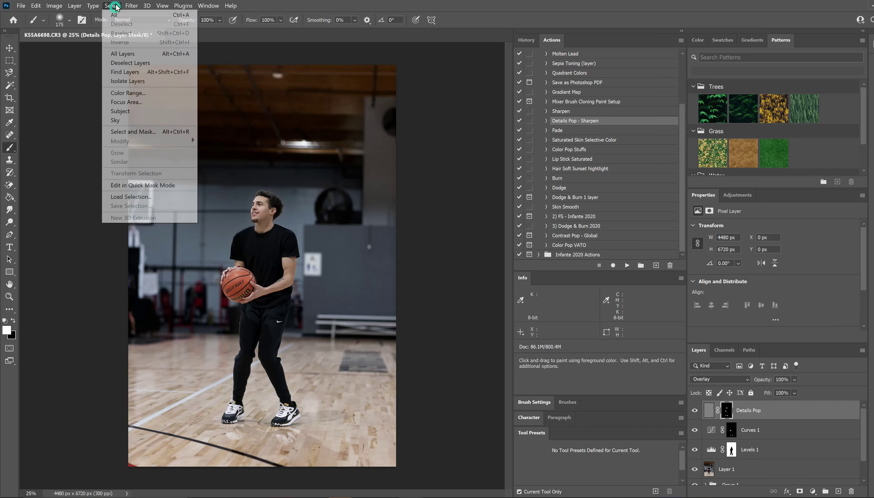
left_click(731, 451)
left_click(732, 451, "ctrl")
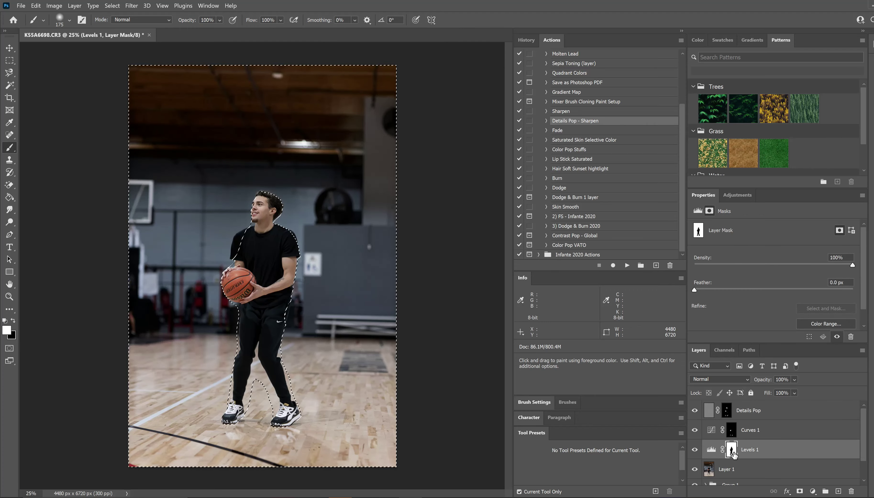
key("ctrl+d")
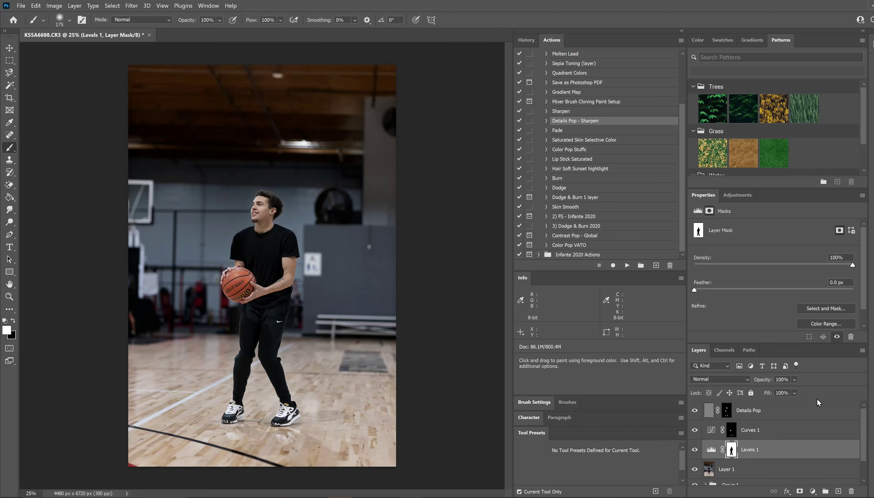
Select the player with the Subject command and invert the selection to cover the background.
left_click(120, 6)
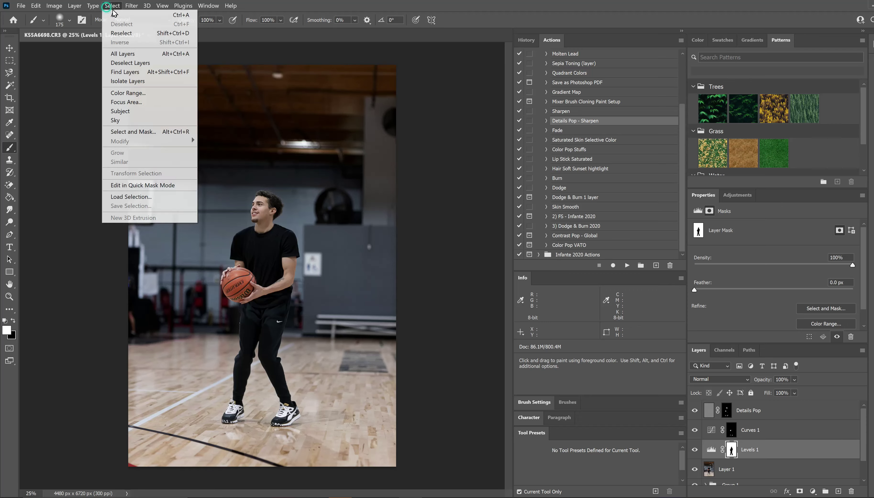
left_click(158, 111)
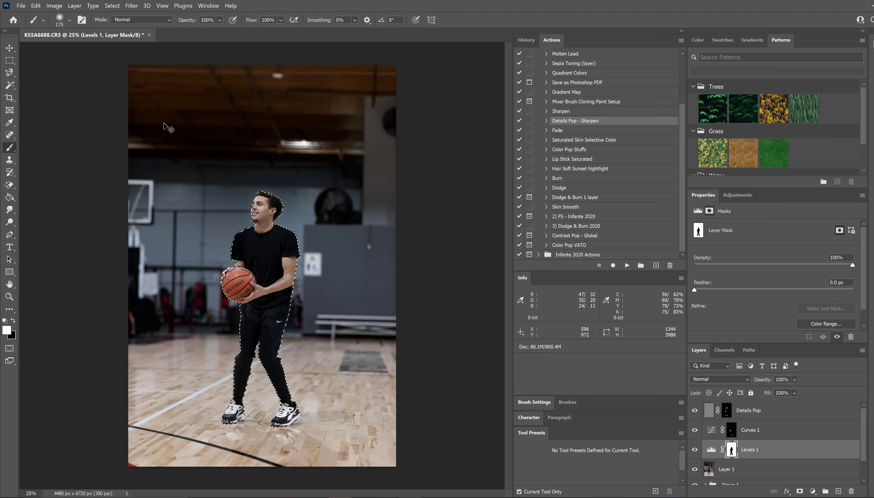
key("ctrl+shift+i")
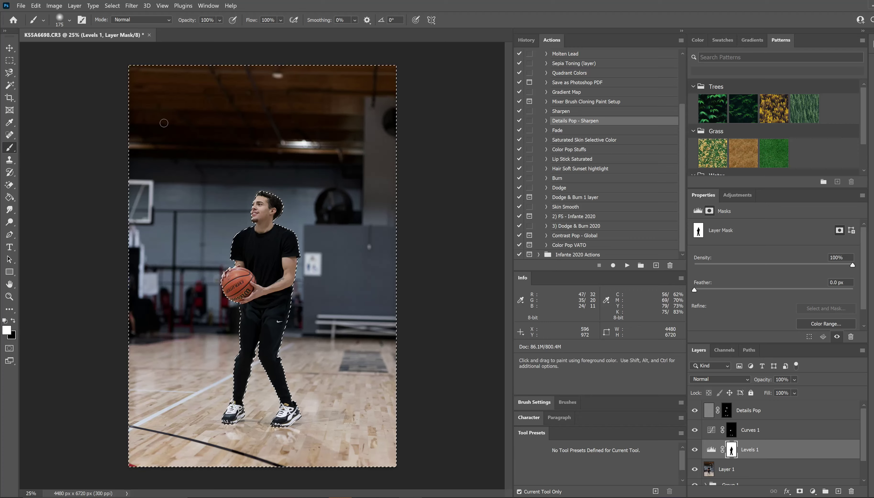
Add a Color Lookup adjustment layer above the Details Pop layer, masked by the background selection.
left_click(794, 417)
left_click(812, 491)
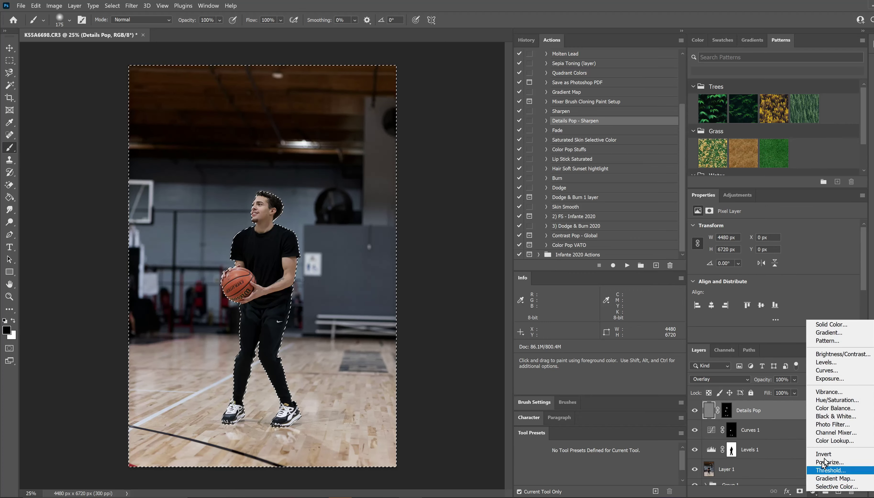
left_click(844, 443)
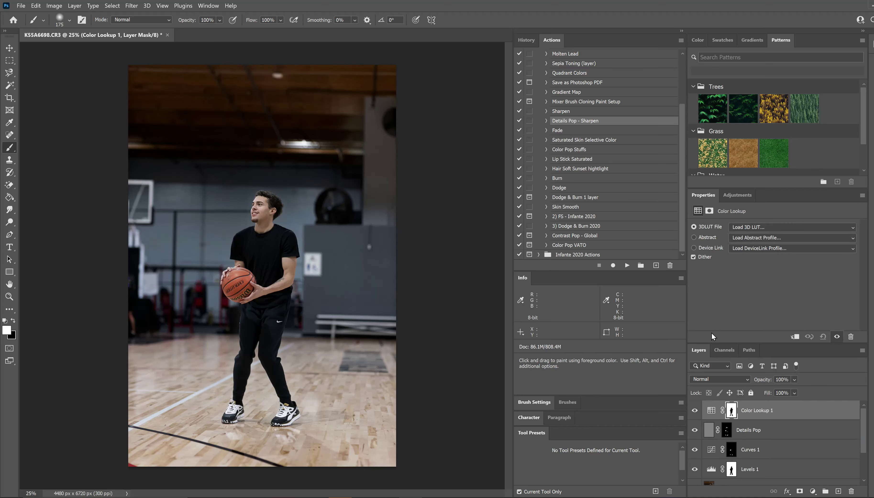
Set the Color Lookup 1 opacity to 50%, load the A-2Strip.look 3D LUT and compare the background with the layer hidden and shown.
left_click(781, 380)
left_click(845, 228)
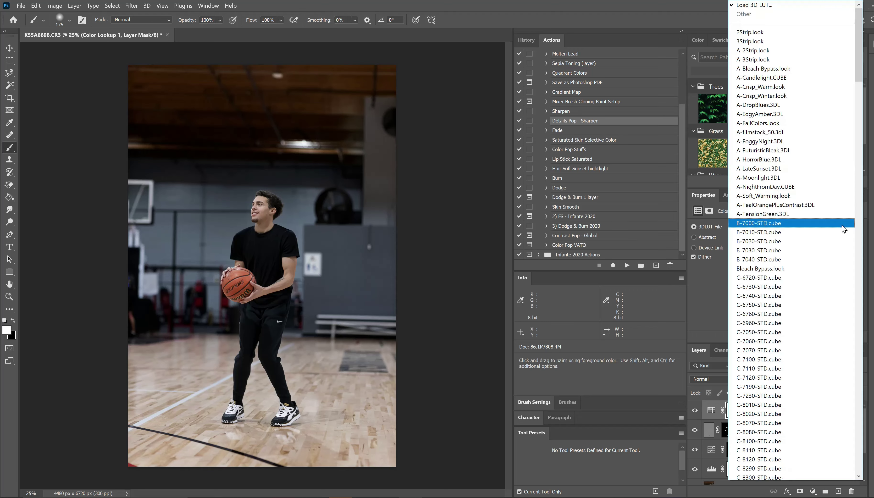
left_click(777, 32)
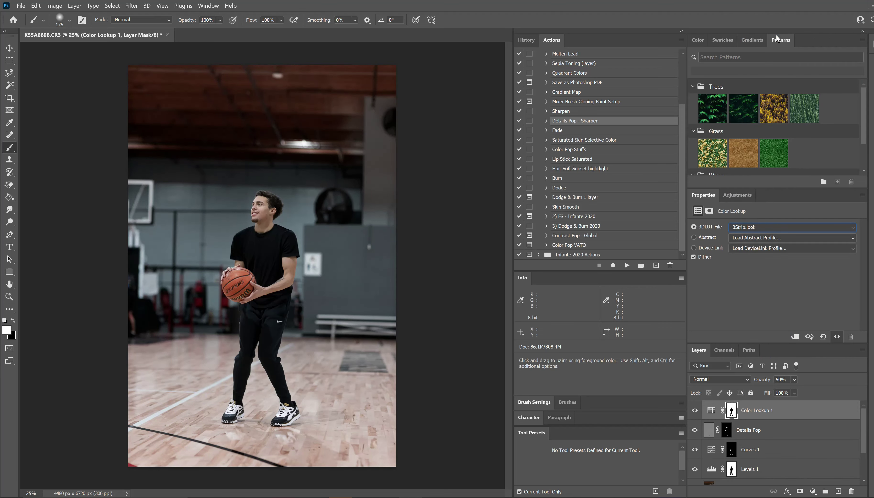
key("Down")
left_click(694, 412)
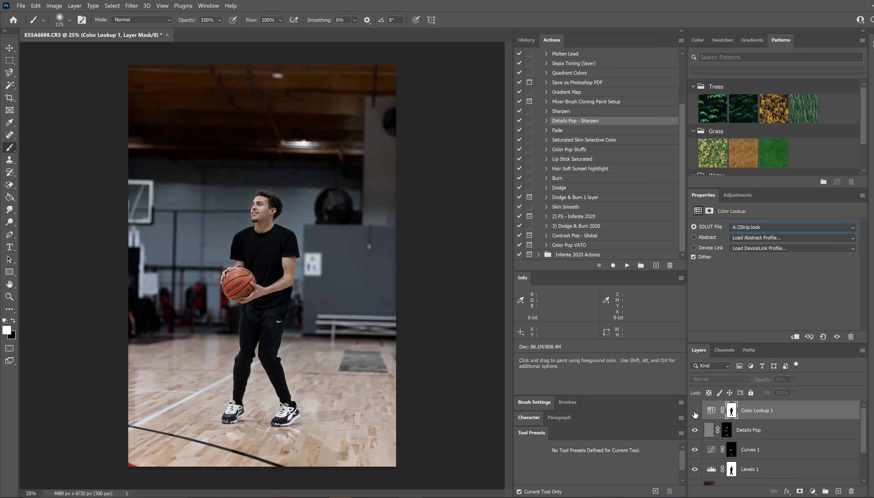
left_click(695, 411)
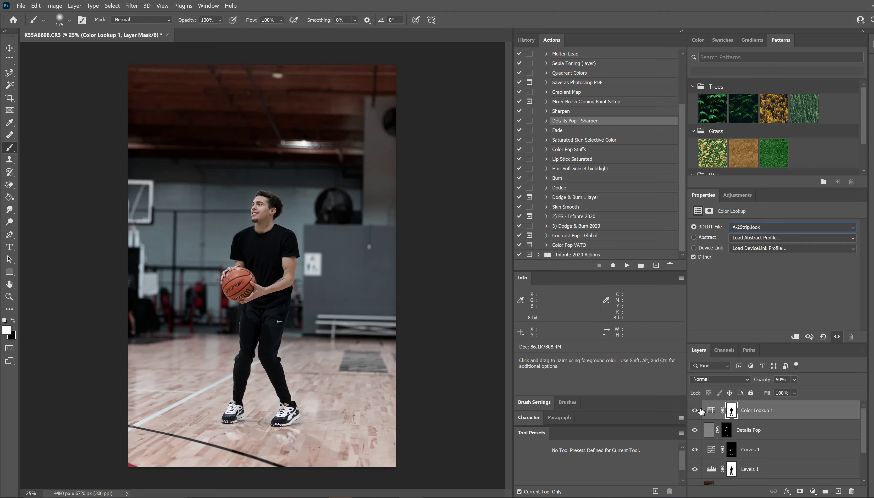
Try the 3D LUTs from A-3Strip.look to A-Crisp_Warm.look and compare A-Crisp_Warm.look with the layer hidden and shown.
left_click(779, 227)
left_click(758, 21)
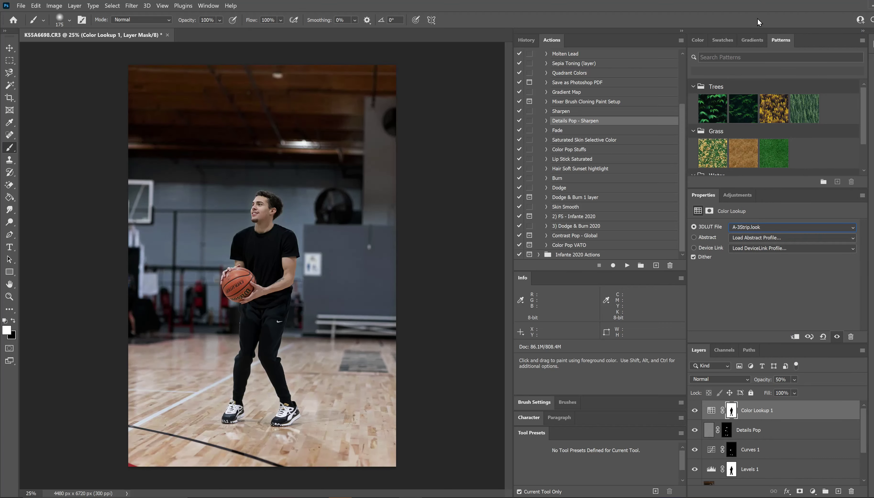
key("Down")
key("Down")
key("Down")
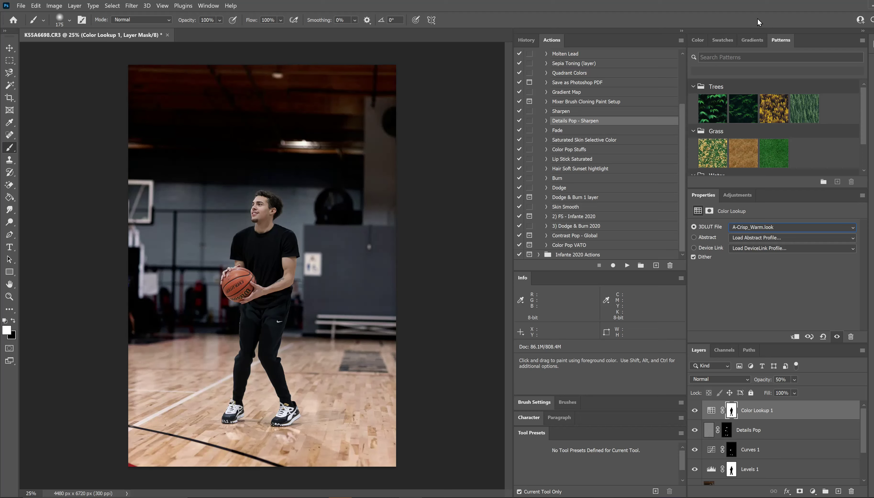
key("Up")
key("Down")
left_click(695, 410)
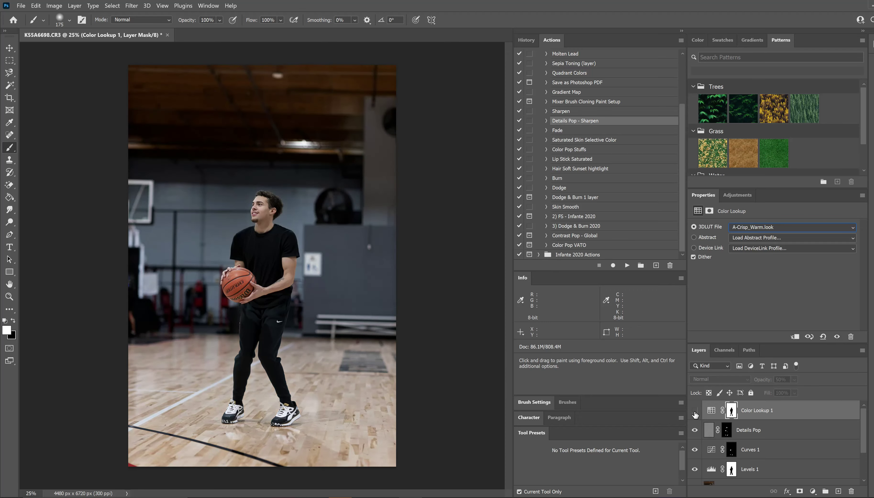
left_click(695, 412)
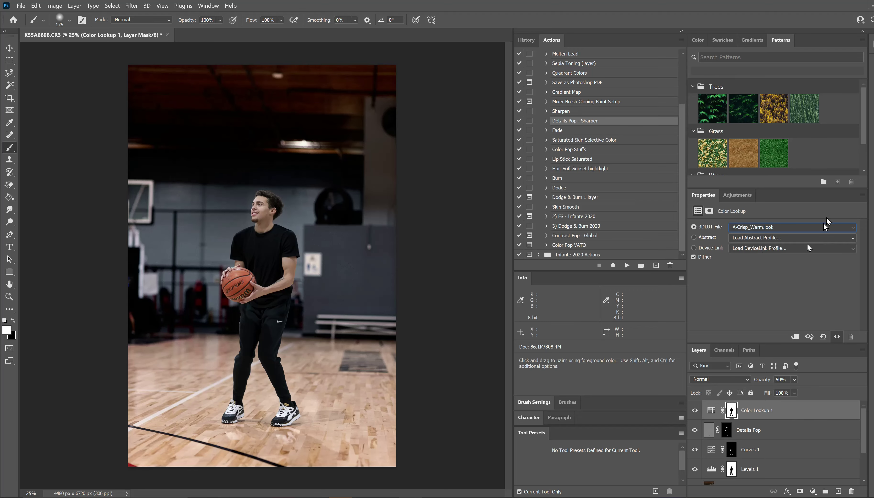
Try the cooler 3D LUTs on Color Lookup 1, including A-DropBlues.3DL, A-FoggyNight.3DL, A-HorrorBlue.3DL and A-Moonlight.3DL.
left_click(829, 227)
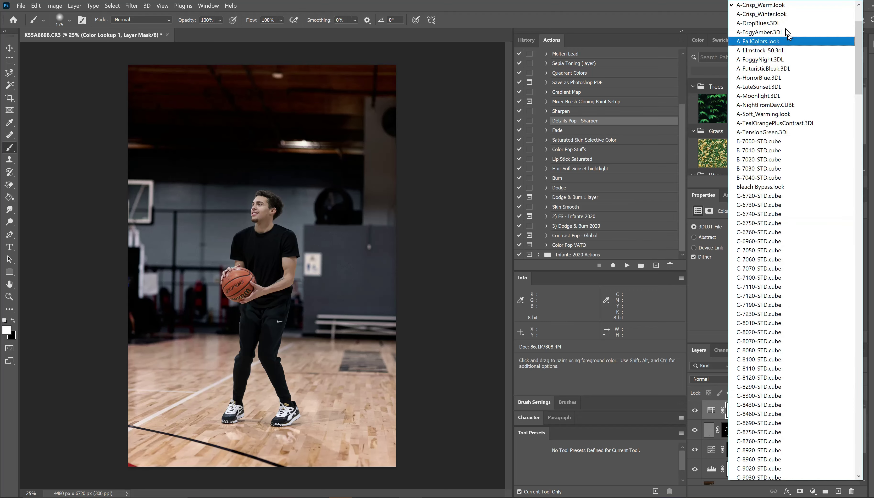
left_click(784, 17)
key("Down")
key("Down")
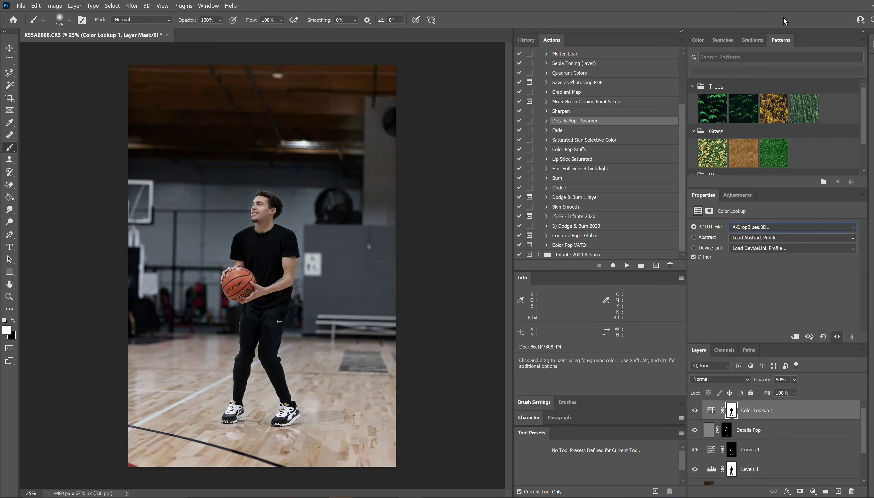
key("Down")
key("Down")
key("Down")
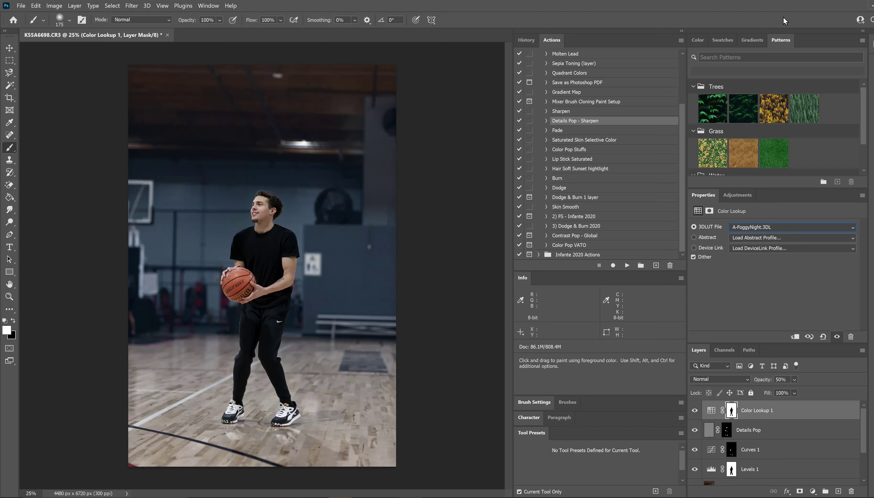
key("Down")
key("Down")
key("Down")
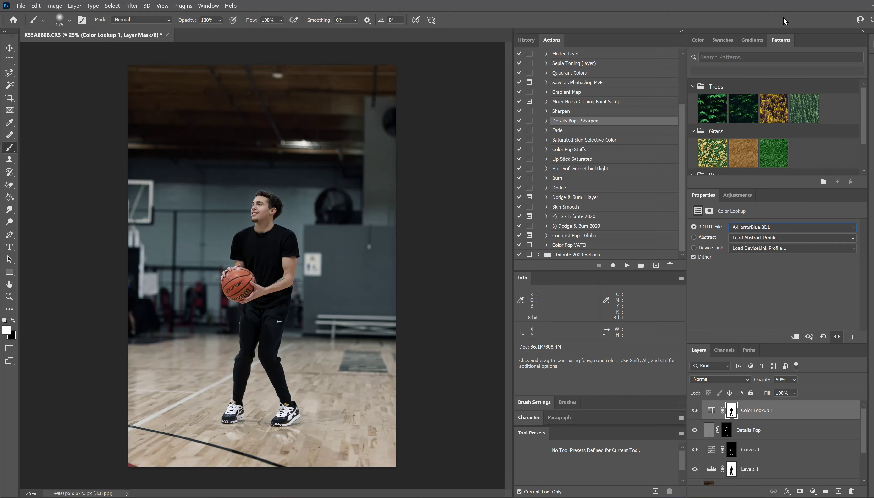
key("Down")
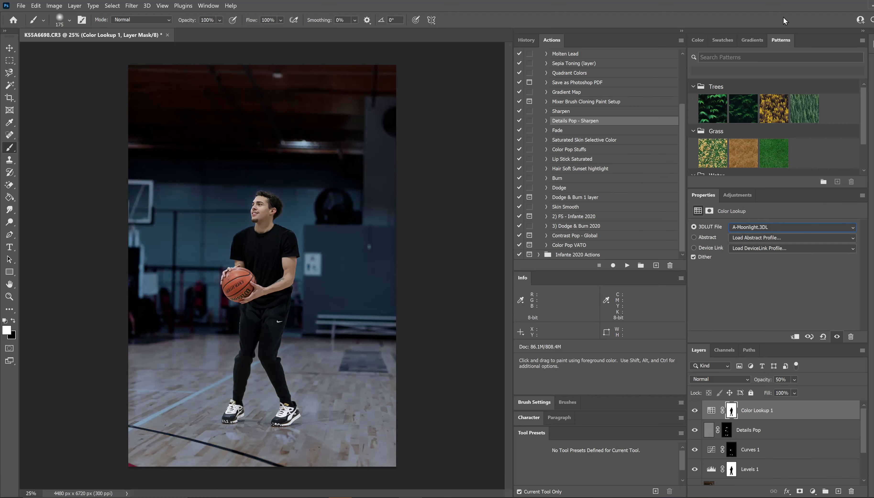
Preview further 3D LUTs including B-7000-STD.cube, C-6740-STD.cube and Bleach Bypass.look, and apply B-7020-STD.cube to Color Lookup 1.
key("Down")
key("Down")
key("Down")
key("Down")
key("Down")
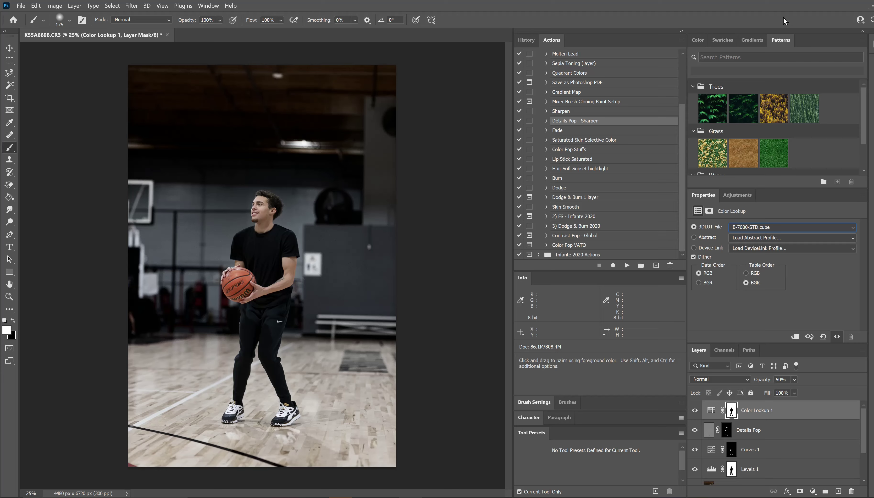
key("Down")
key("Down")
key("Down")
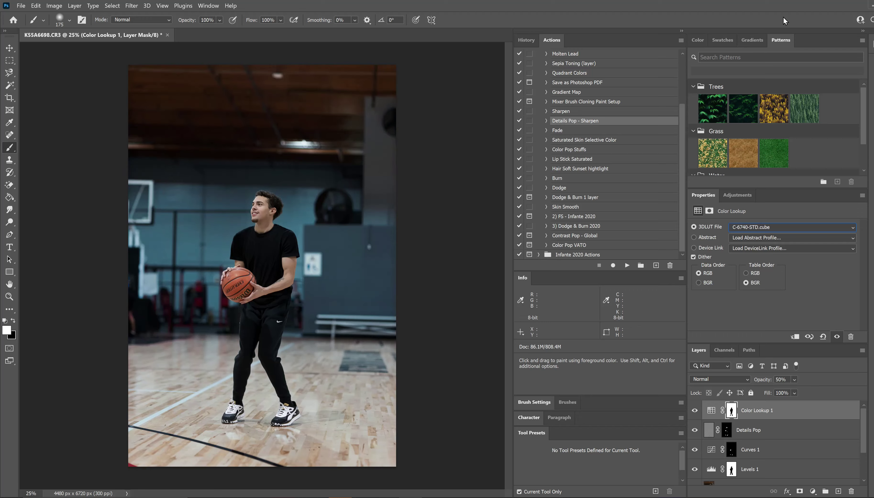
key("Up")
key("Up")
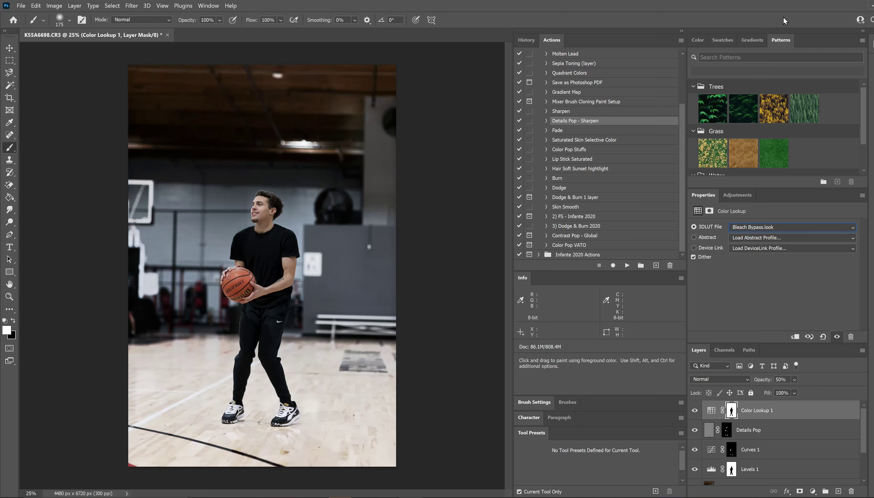
key("Up")
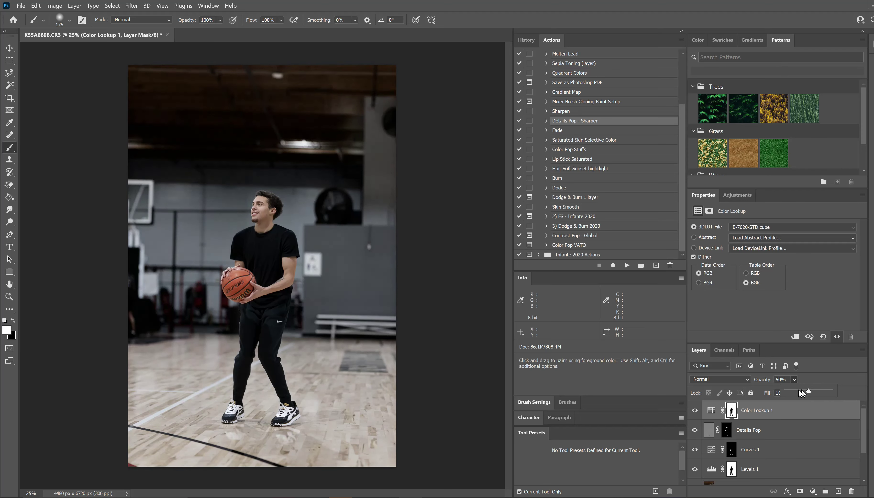
Select the Color Lookup 1 layer mask and set the layer's opacity to 40%, keeping the Normal blend mode.
left_click(814, 412)
left_click(811, 412)
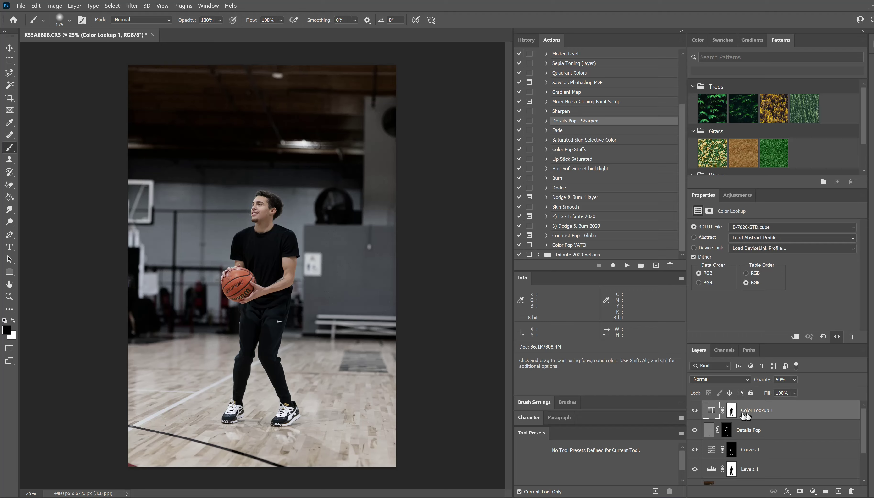
left_click(732, 413)
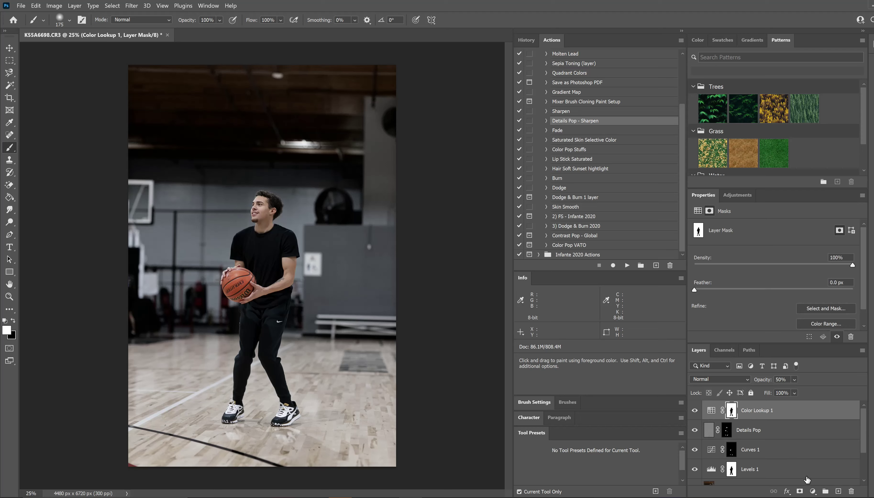
left_click(783, 380)
type("40")
key("Return")
left_click(743, 380)
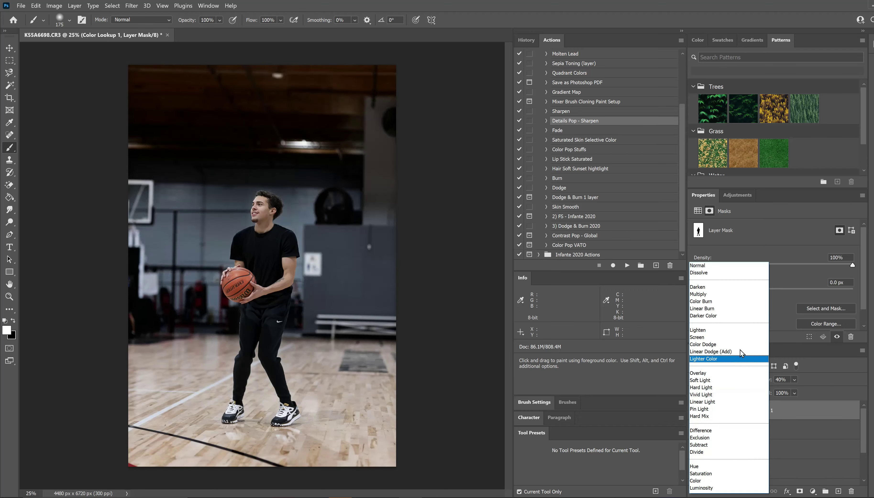
left_click(858, 377)
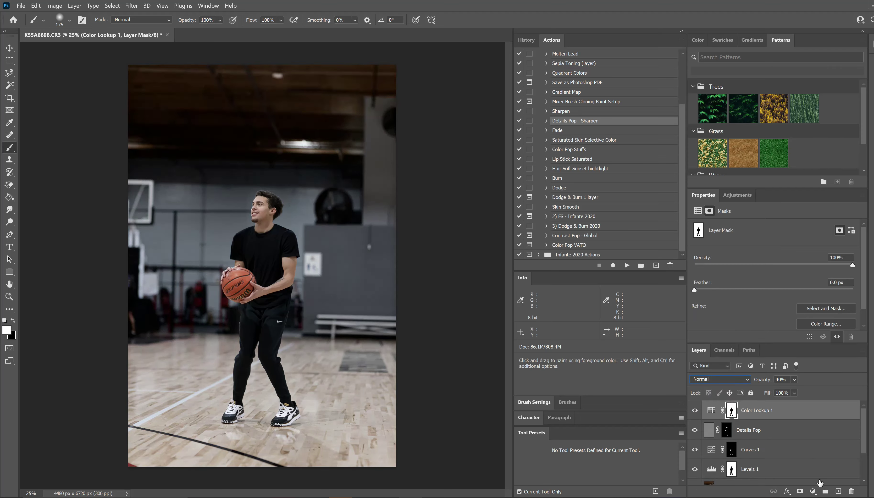
Add an Exposure adjustment layer above Color Lookup 1 and clip it to that layer.
left_click(813, 490)
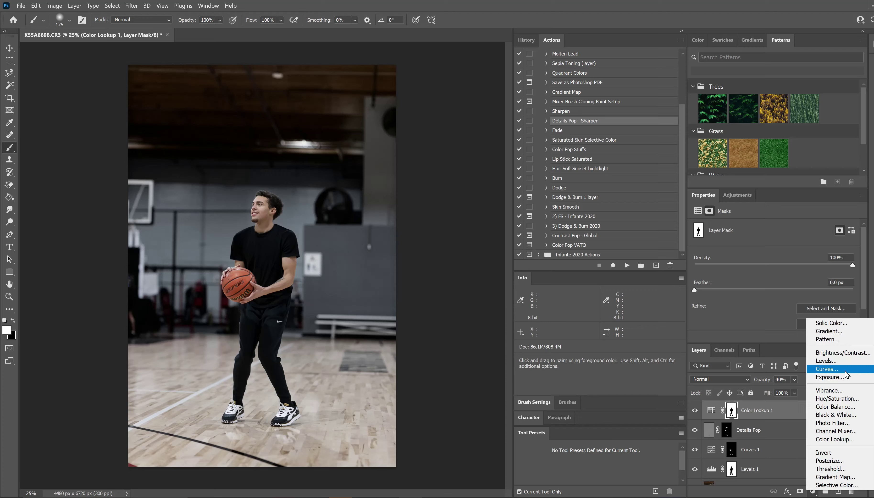
left_click(839, 377)
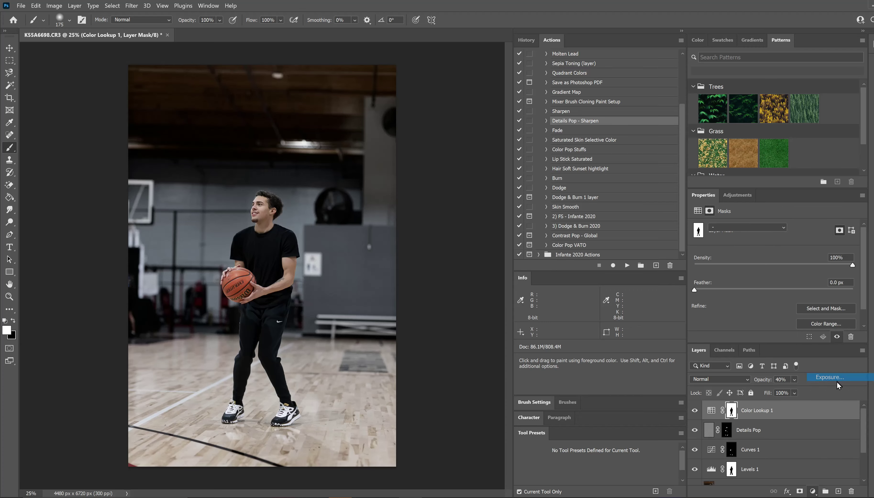
left_click(748, 381)
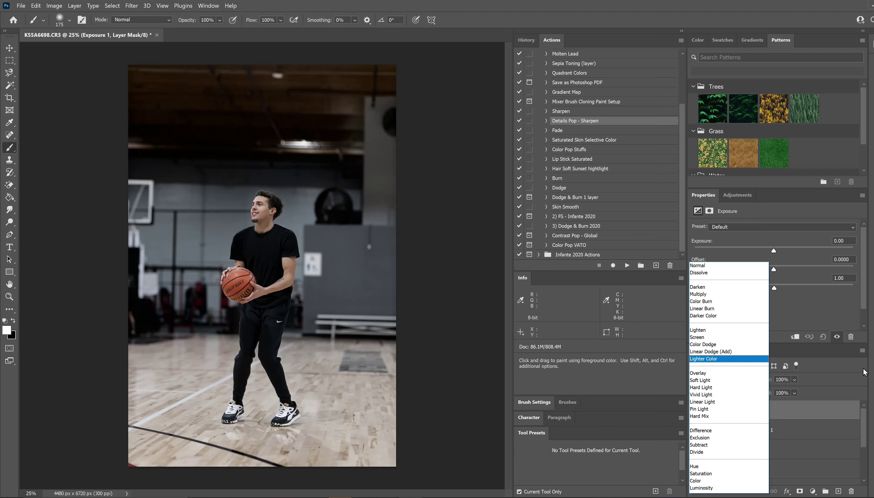
left_click(857, 383)
mouse_move(747, 430)
left_mouse_down()
mouse_move(761, 419)
mouse_move(737, 433)
left_mouse_up()
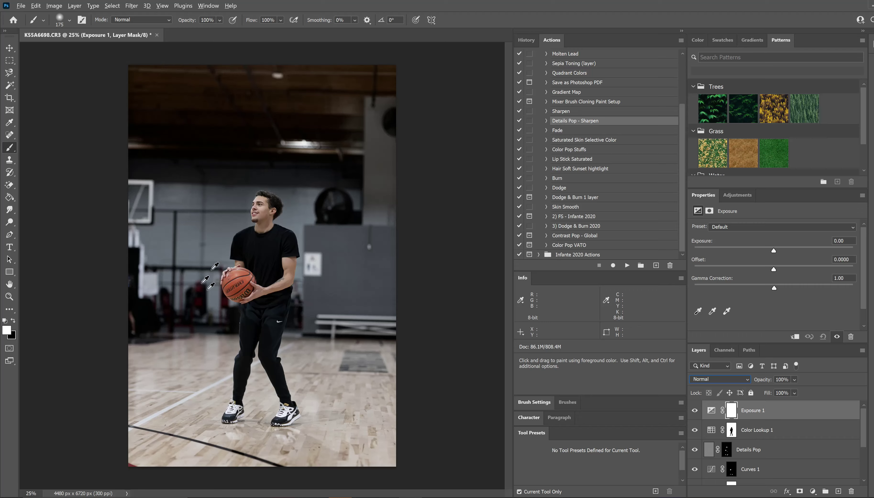
key("alt")
left_click_drag(747, 430, 752, 417)
left_click(752, 418, "alt")
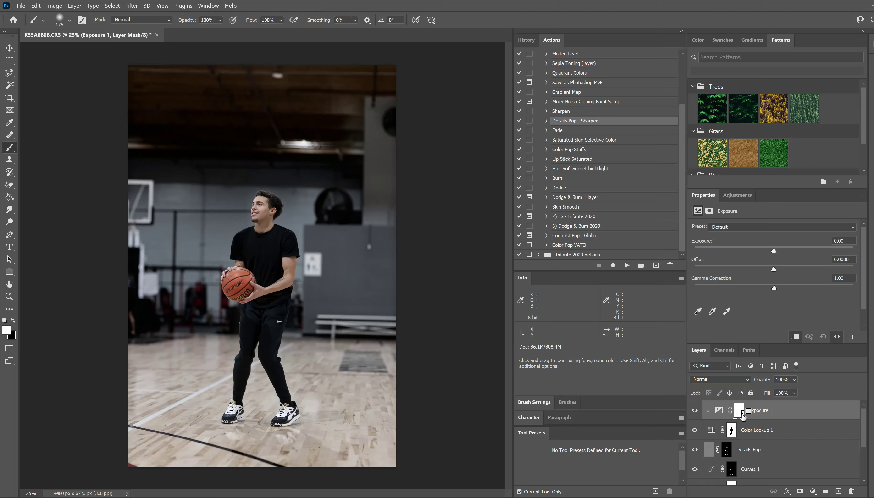
Try the Lighten, Screen, Color Dodge and Linear Dodge (Add) blend modes on the clipped Exposure layer.
left_click(746, 379)
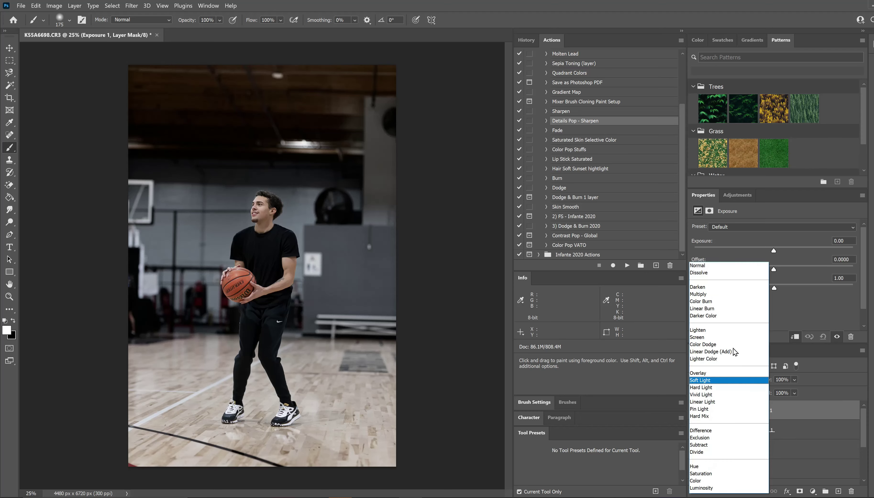
left_click(711, 331)
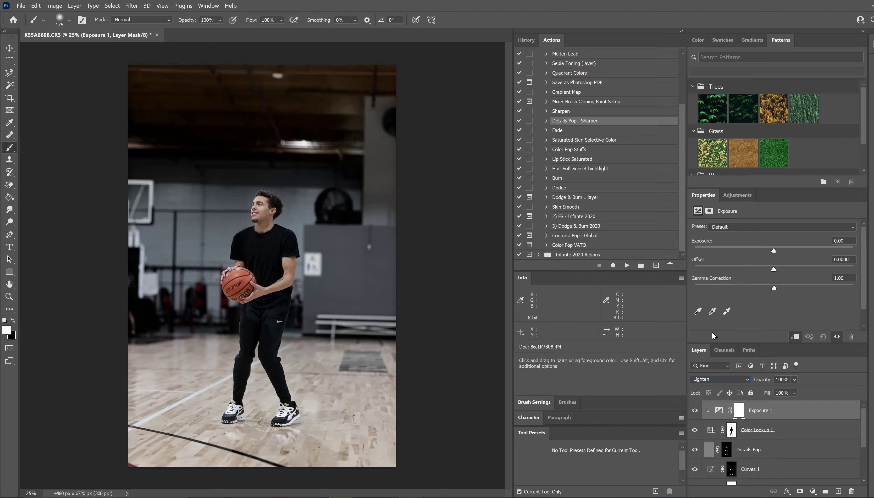
key("Down")
key("Down")
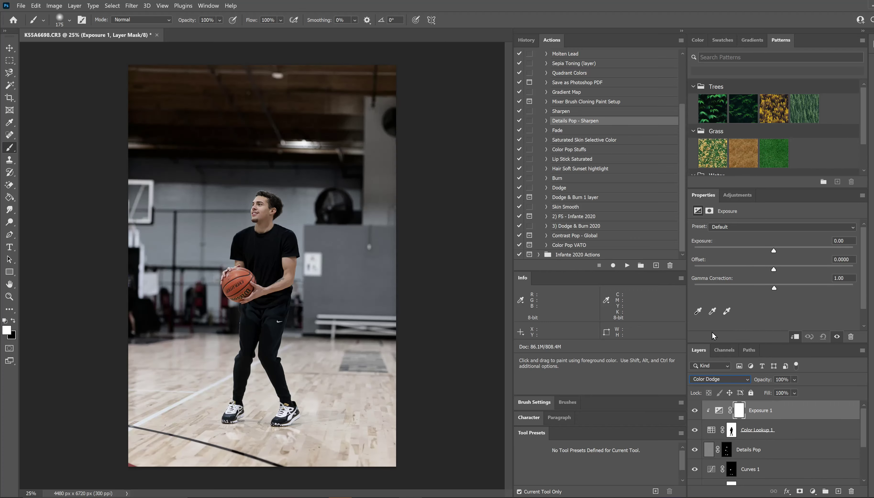
key("Down")
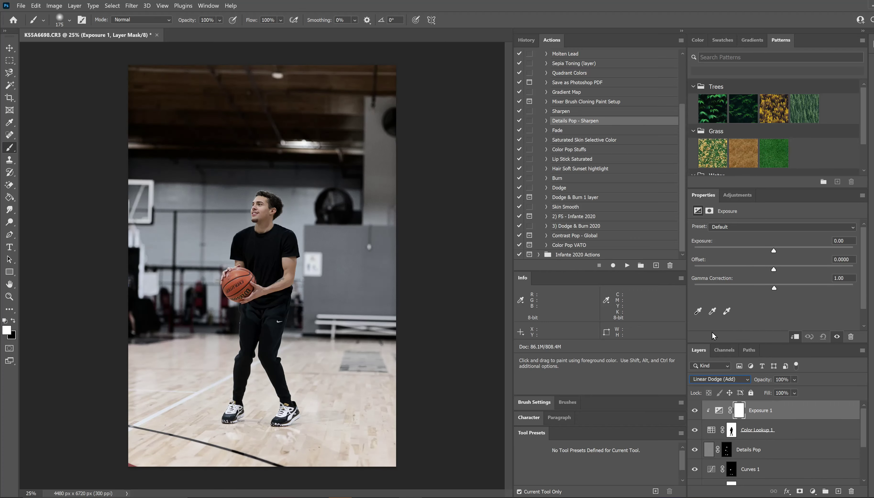
key("Up")
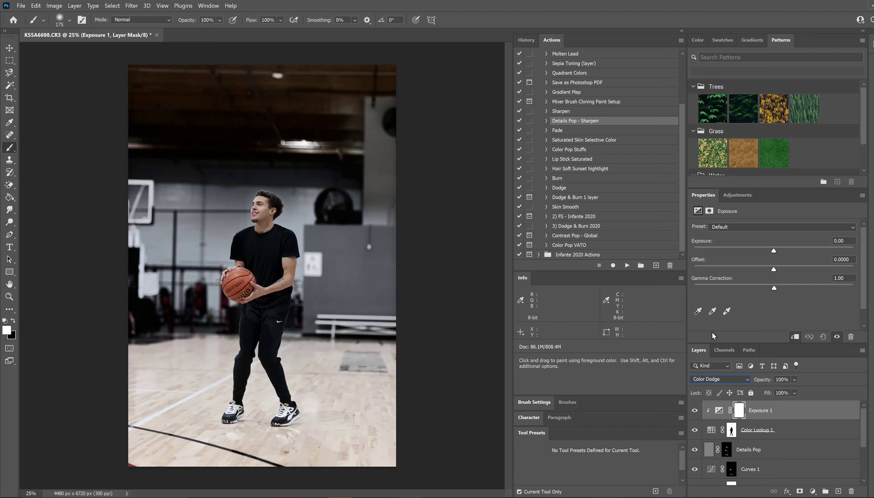
Try the Overlay, Vivid Light and Pin Light blend modes on the clipped Exposure 1 layer and compare with the layer hidden.
key("Down")
key("Down")
key("Down")
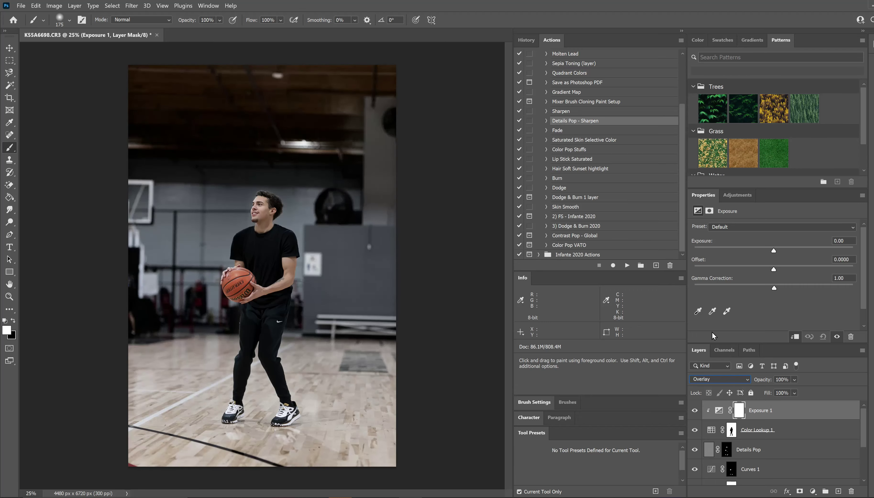
key("Up")
key("Down")
key("Down")
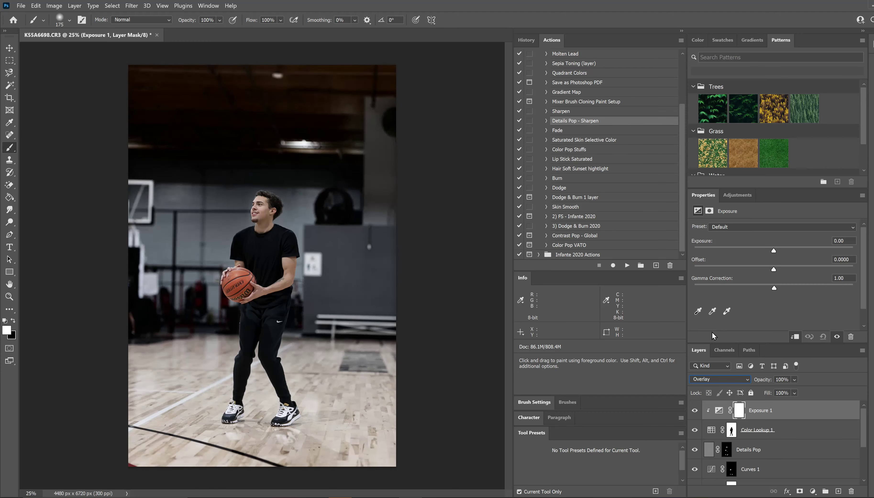
key("Down")
key("Down")
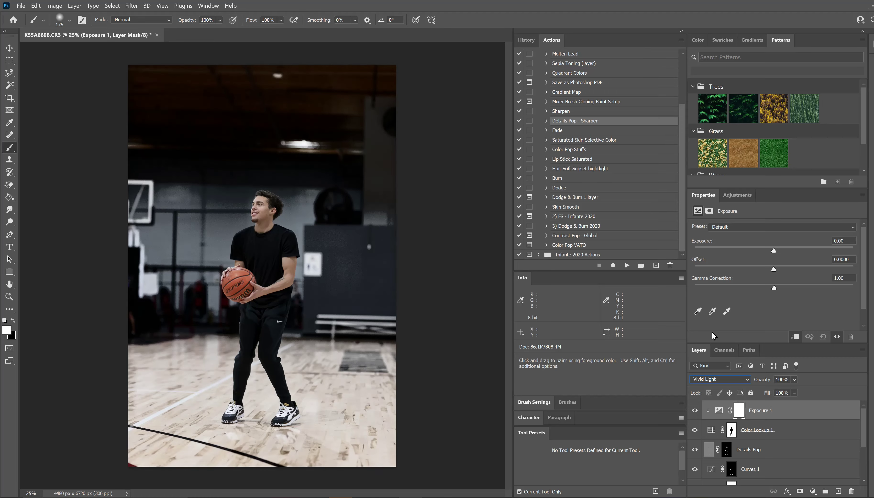
key("Down")
key("Down")
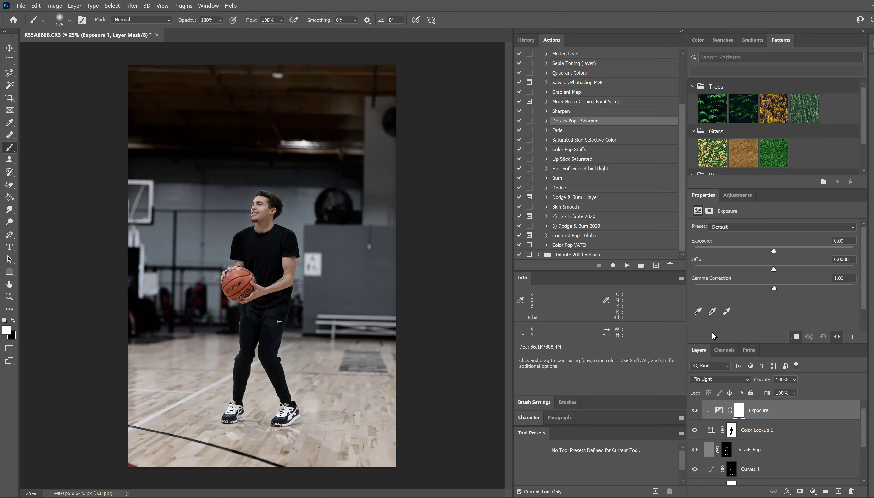
left_click(695, 410)
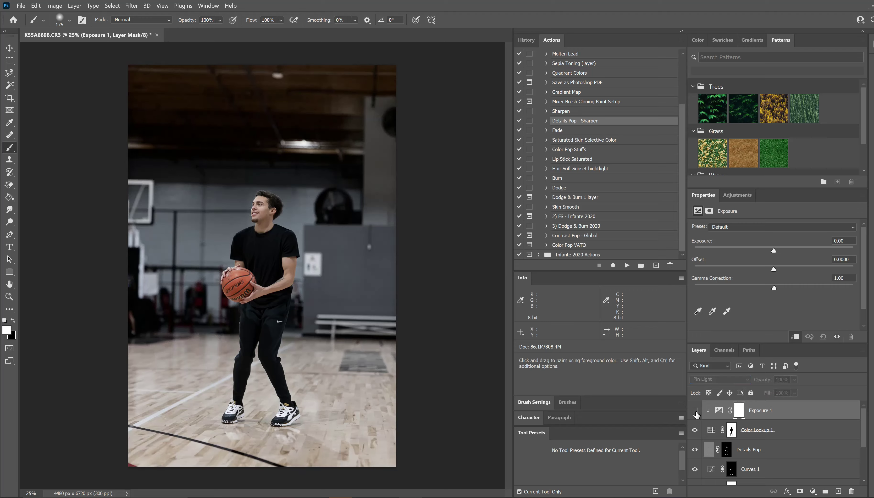
left_click(695, 410)
Set Exposure 1 to the Hard Light blend mode at 85% opacity and compare the image with the layer hidden.
left_click(747, 381)
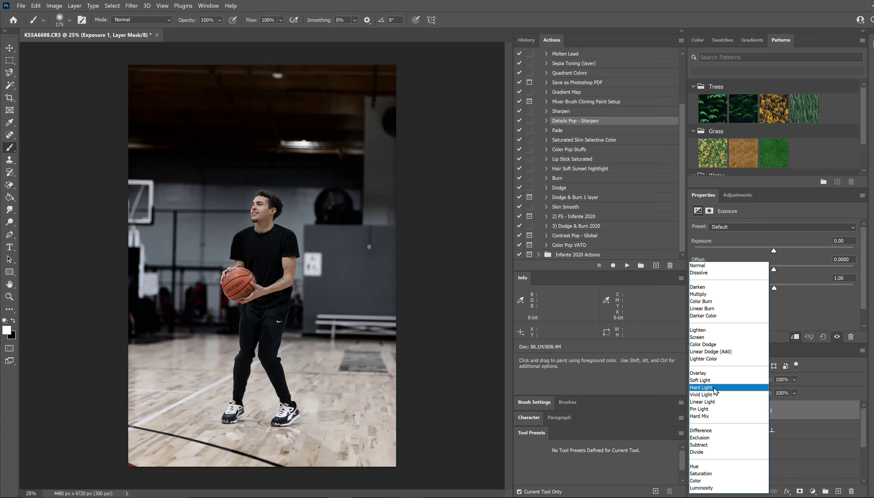
left_click(715, 387)
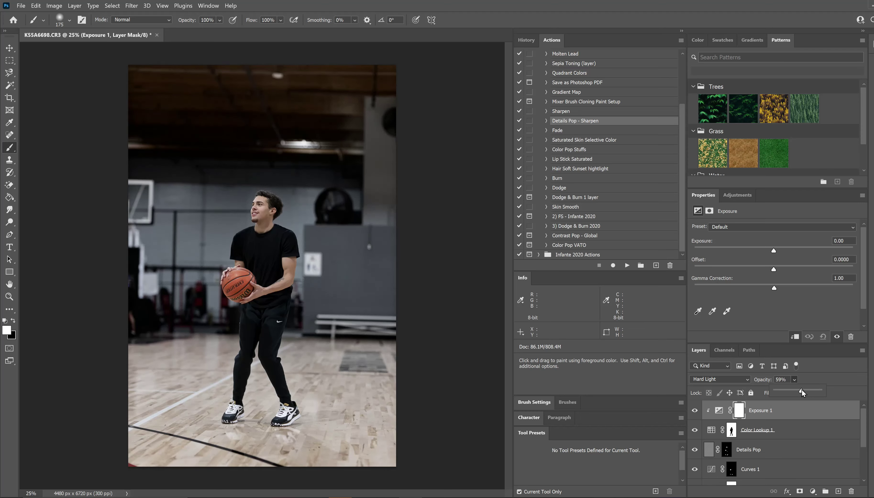
left_click_drag(801, 391, 809, 392)
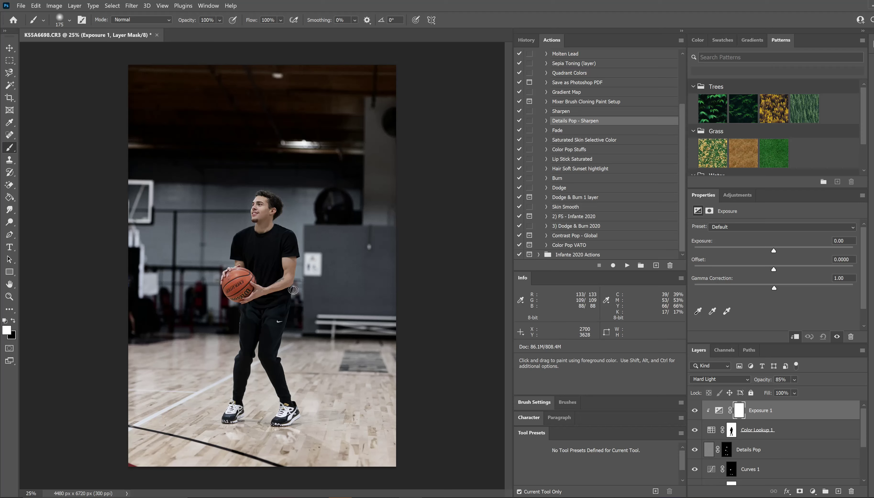
left_click(694, 411)
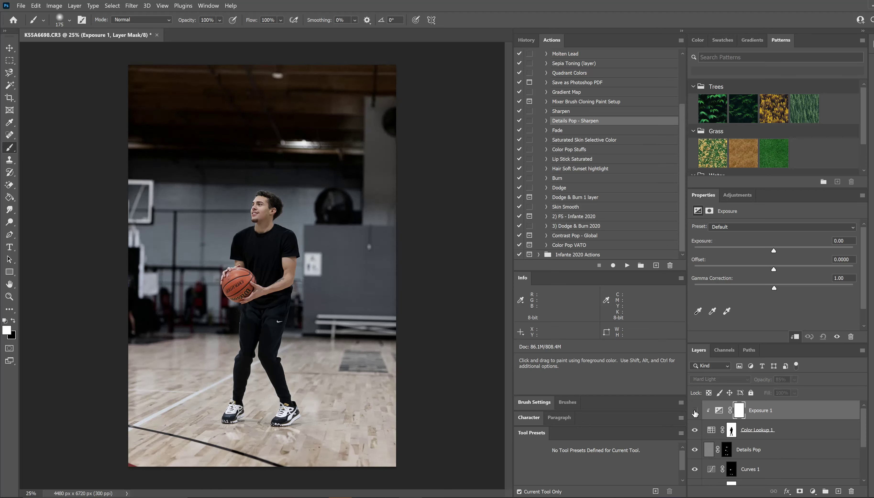
left_click(695, 411)
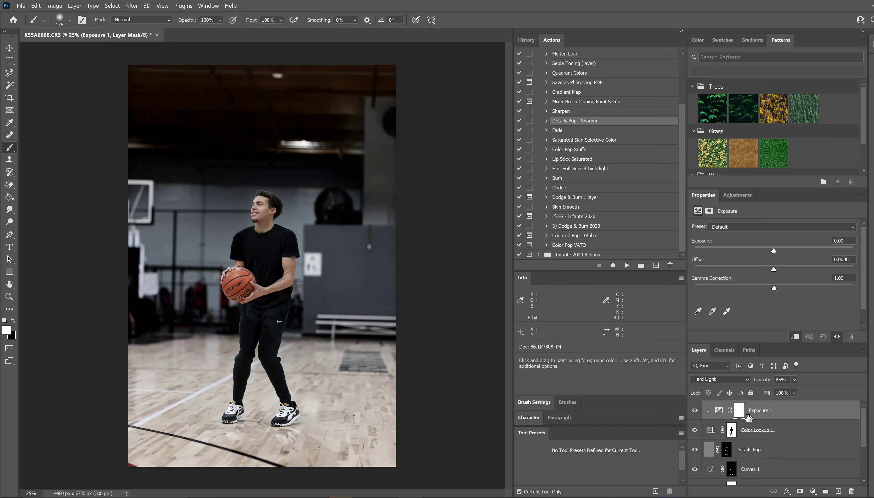
Add a second Exposure adjustment layer above Exposure 1 and clip it to the layers below.
left_click(813, 491)
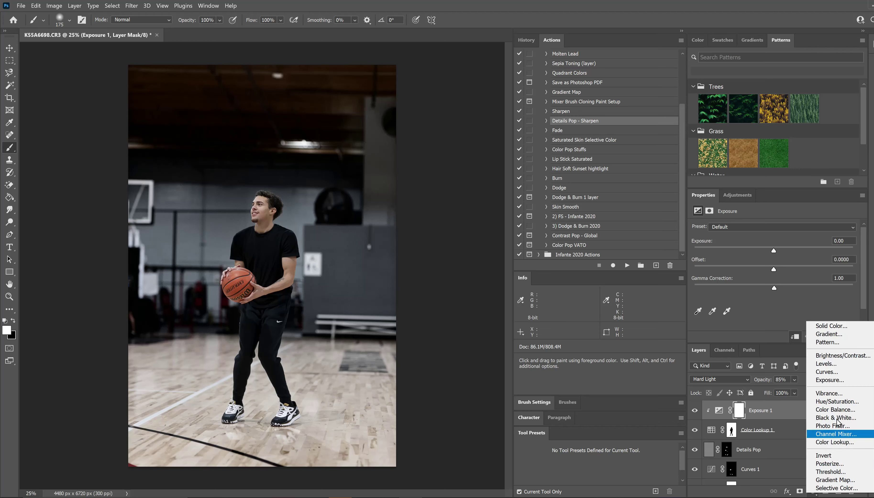
left_click(840, 382)
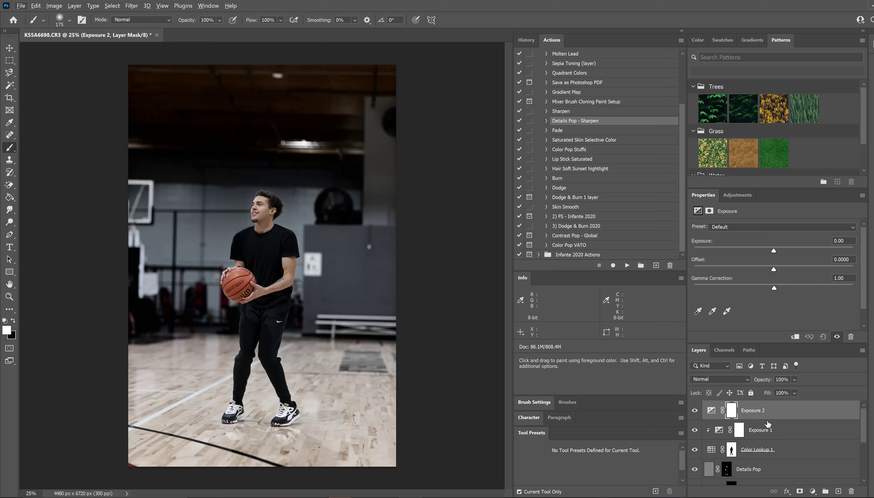
left_click(755, 420, "alt")
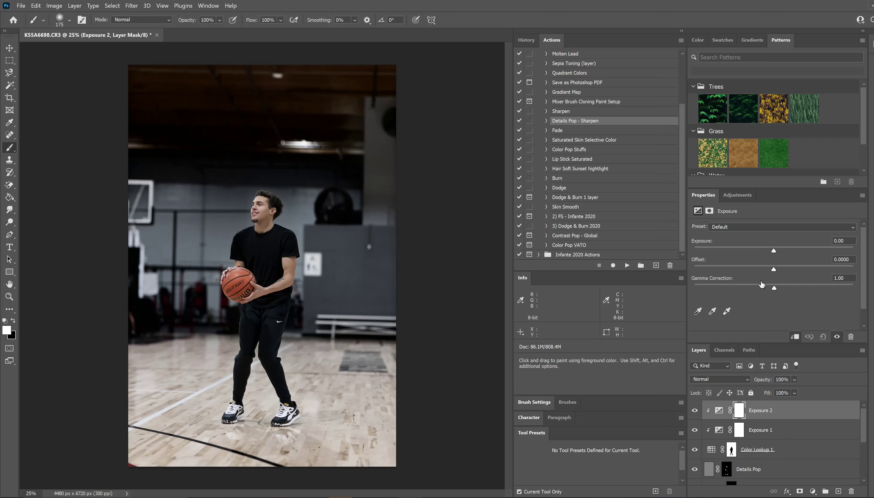
Set the Exposure value of the Exposure 2 layer to -0.60, keeping its Offset at 0.0000.
left_click_drag(773, 250, 756, 247)
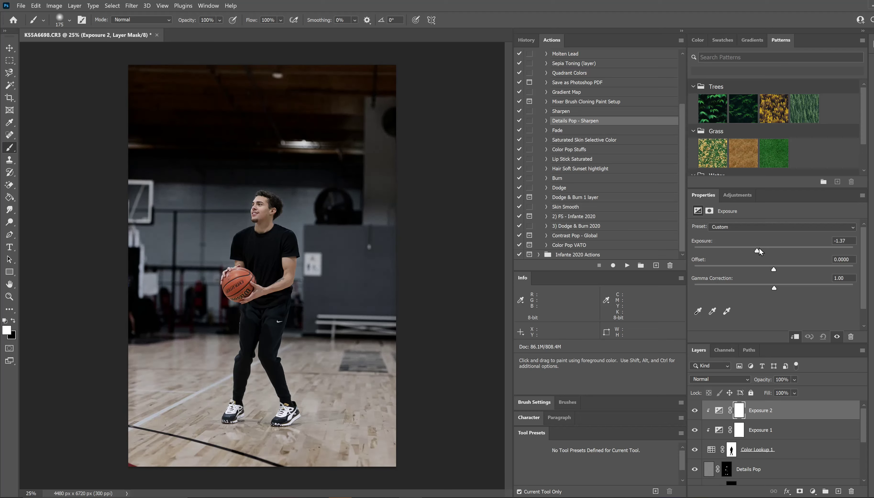
left_click_drag(760, 249, 765, 250)
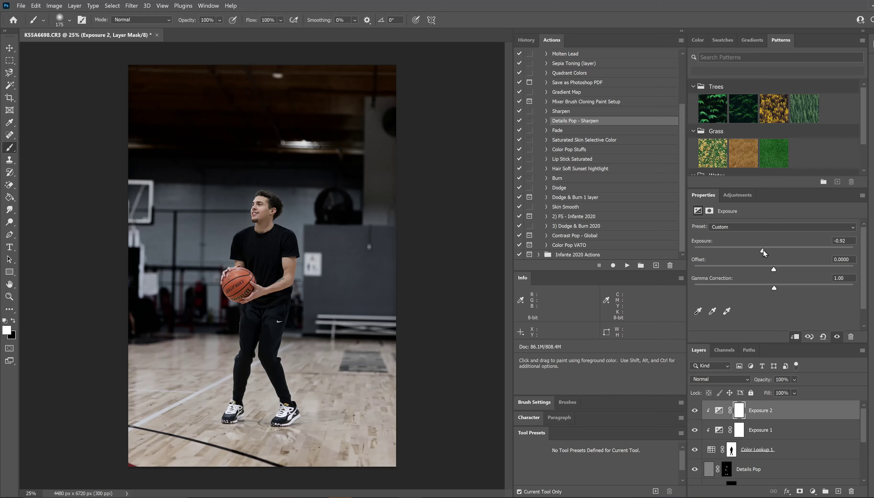
left_click_drag(763, 250, 764, 251)
left_click_drag(765, 250, 768, 249)
mouse_move(775, 269)
left_mouse_down()
mouse_move(719, 280)
mouse_move(783, 278)
mouse_move(774, 273)
left_mouse_up()
Set the Gamma Correction of Exposure 2 to 0.70 and compare the image with the layer hidden.
mouse_move(774, 287)
left_mouse_down()
mouse_move(757, 284)
mouse_move(787, 286)
left_mouse_up()
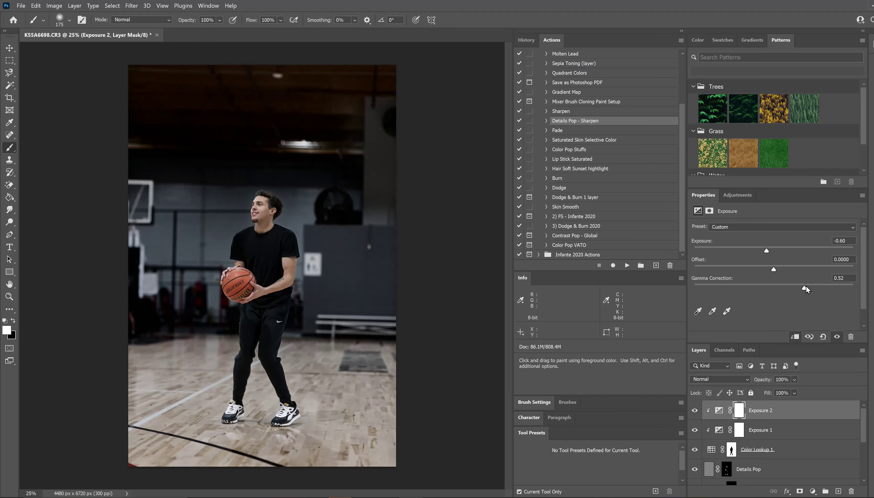
left_click_drag(783, 285, 806, 284)
left_click_drag(794, 284, 792, 284)
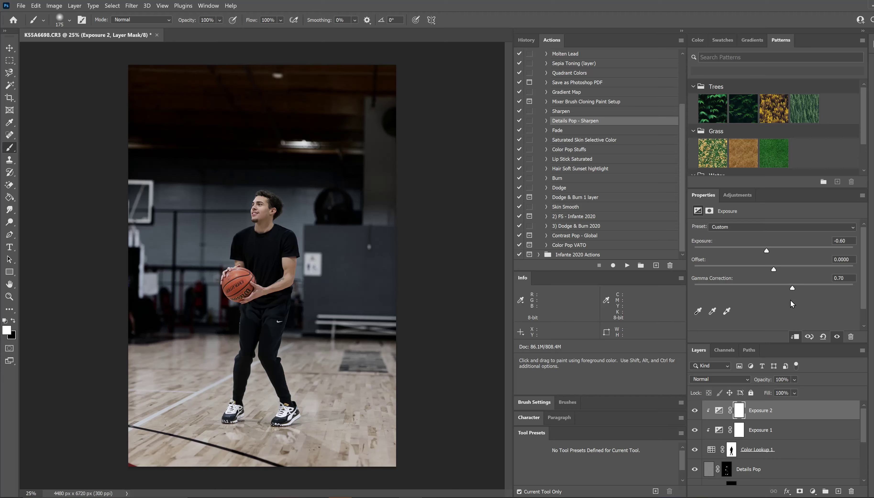
left_click(695, 410)
left_click(694, 411)
Group all layers from Exposure 2 down to Layer 1 and compare the image with the group hidden and shown.
left_click(868, 451)
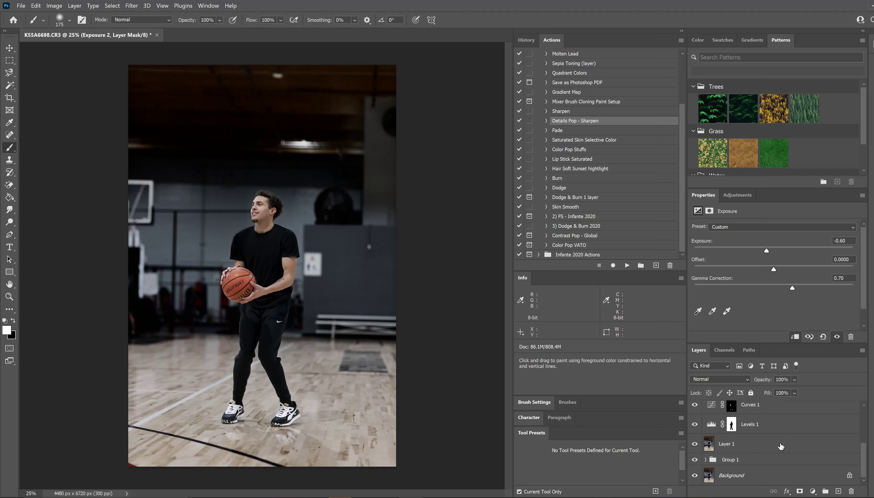
left_click(795, 444, "shift")
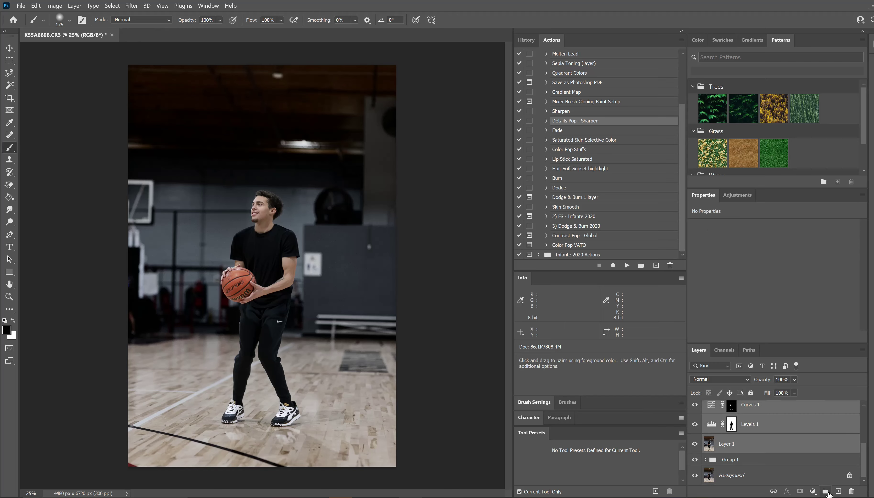
left_click(825, 491)
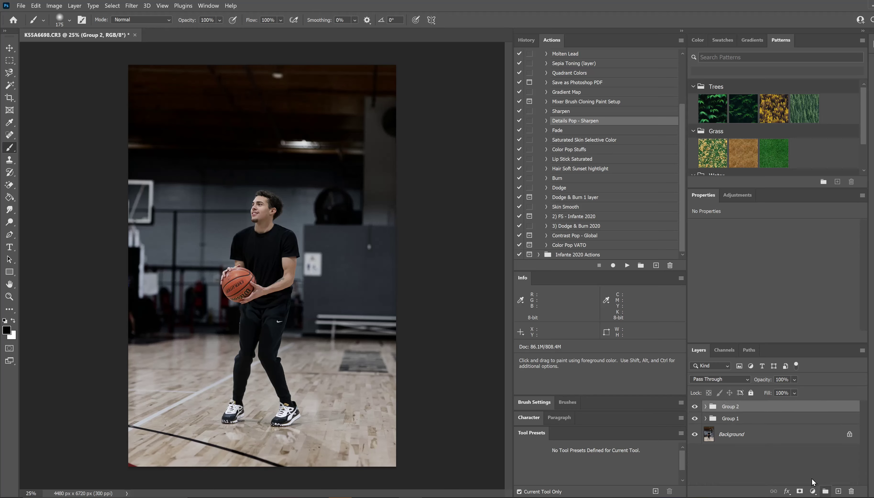
left_click(695, 406)
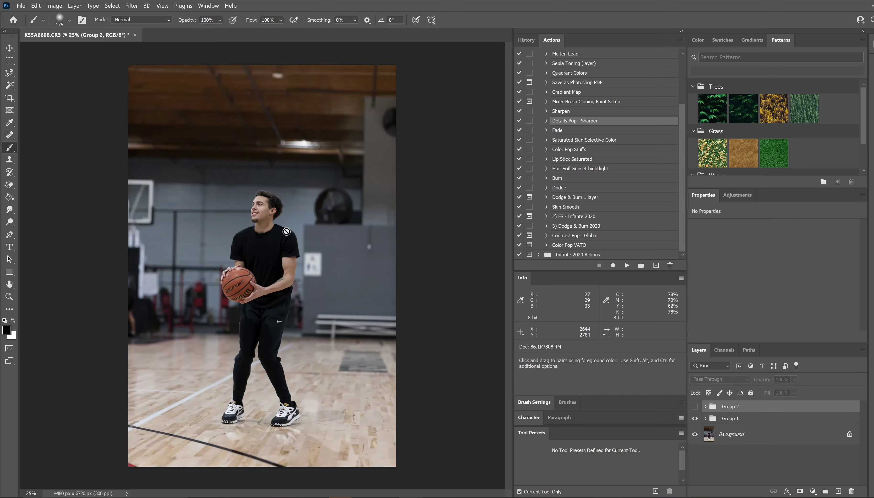
left_click(695, 407)
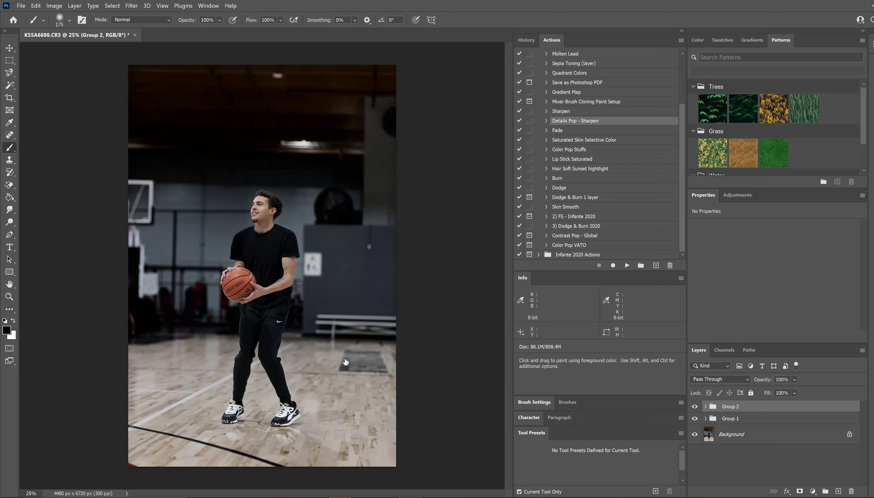